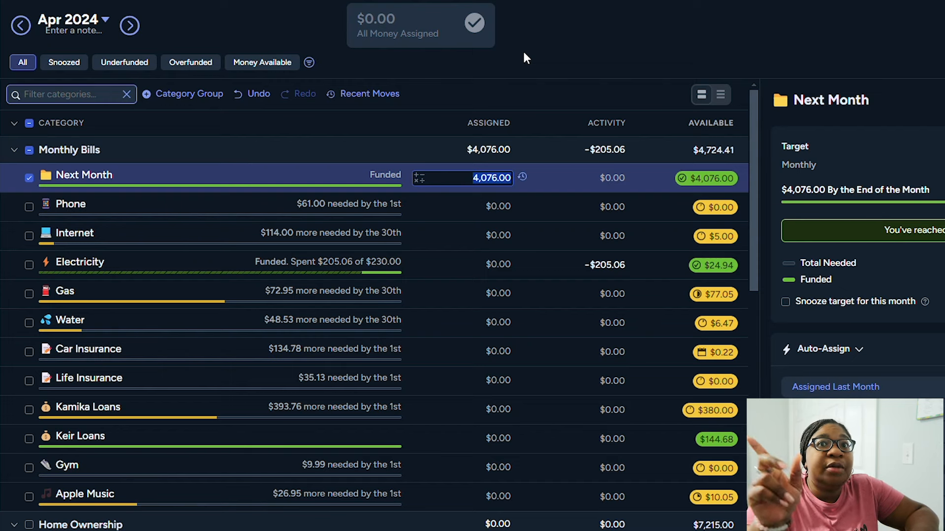
Set the Next Month category's April assignment to $0 and assign $61 to Phone
{"action": "type", "text": "0"}
{"action": "key", "text": "Return"}
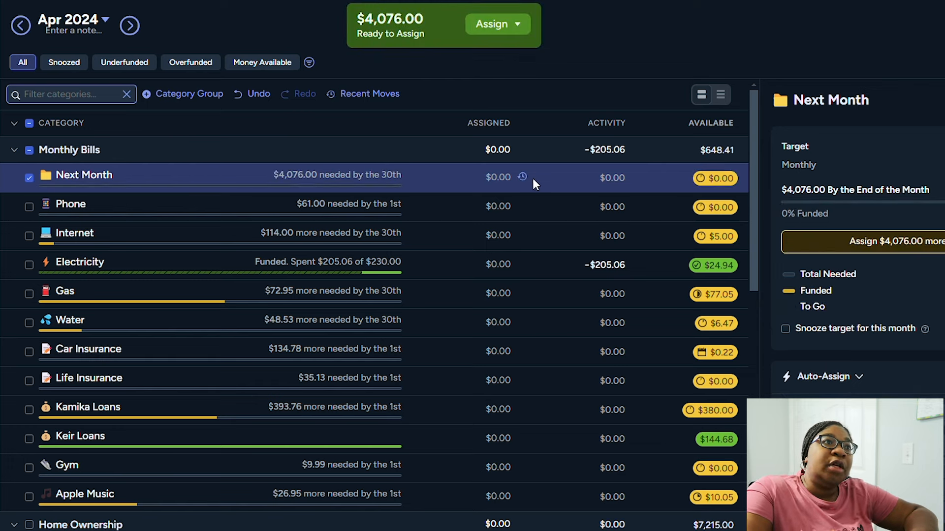
{"action": "left_click", "coordinate": [487, 207]}
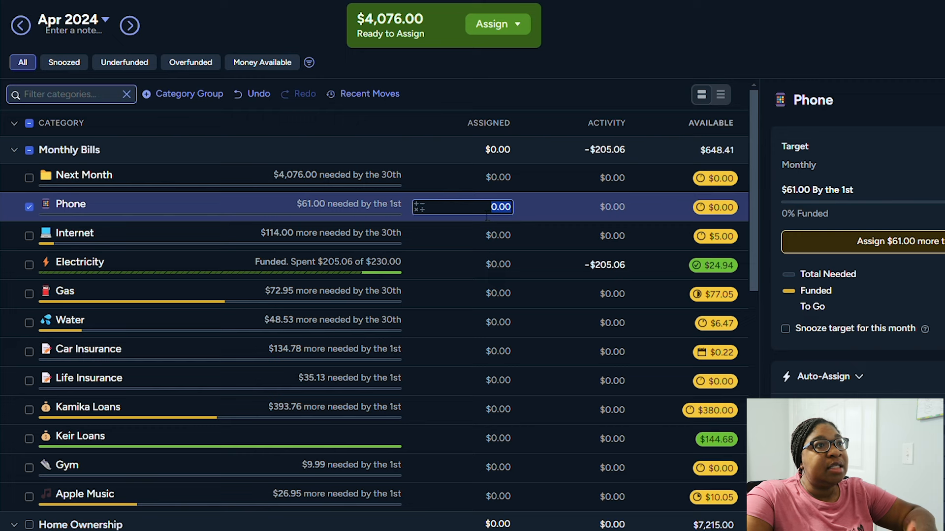
{"action": "type", "text": "61"}
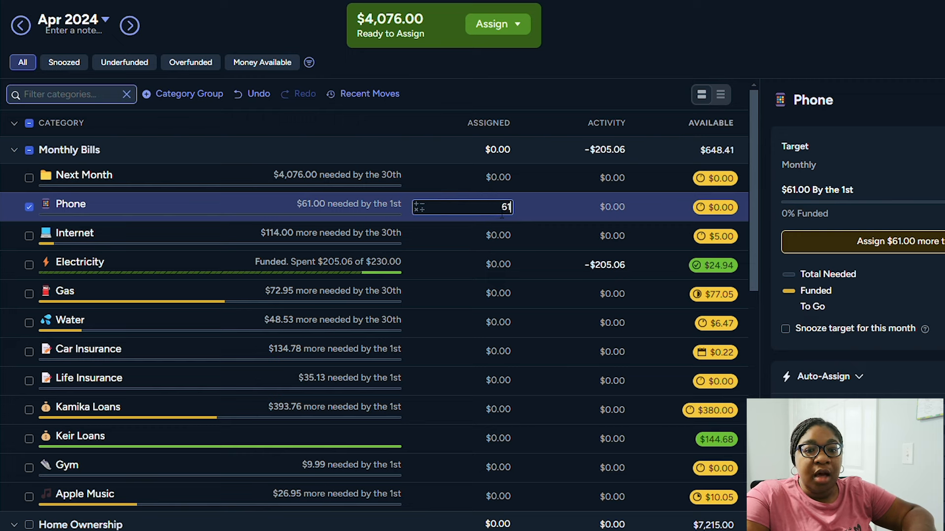
{"action": "key", "text": "Return"}
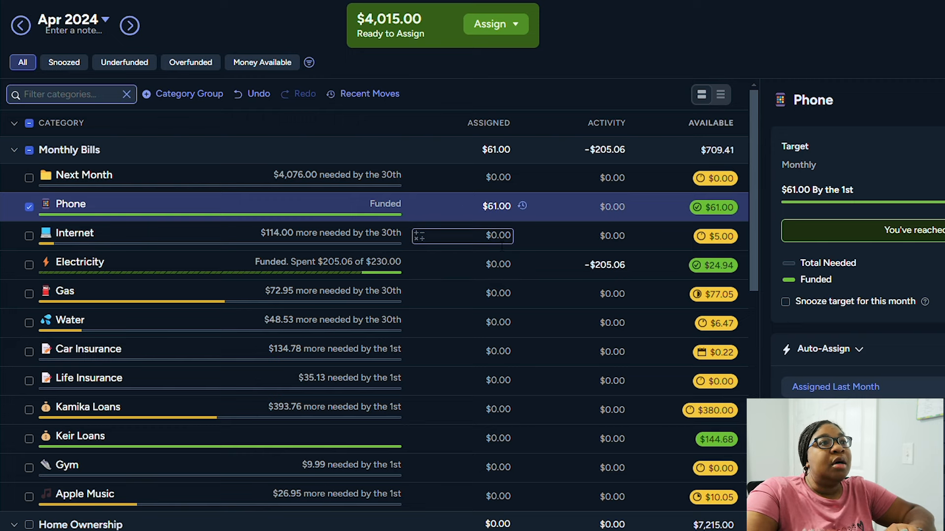
Assign $109 to the Internet category and snooze its target for this month
{"action": "left_click", "coordinate": [501, 247]}
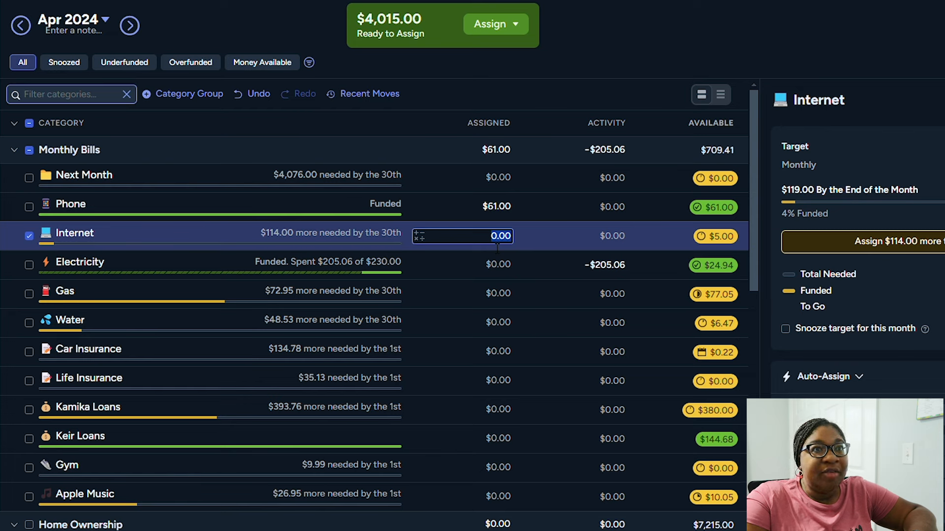
{"action": "type", "text": "109"}
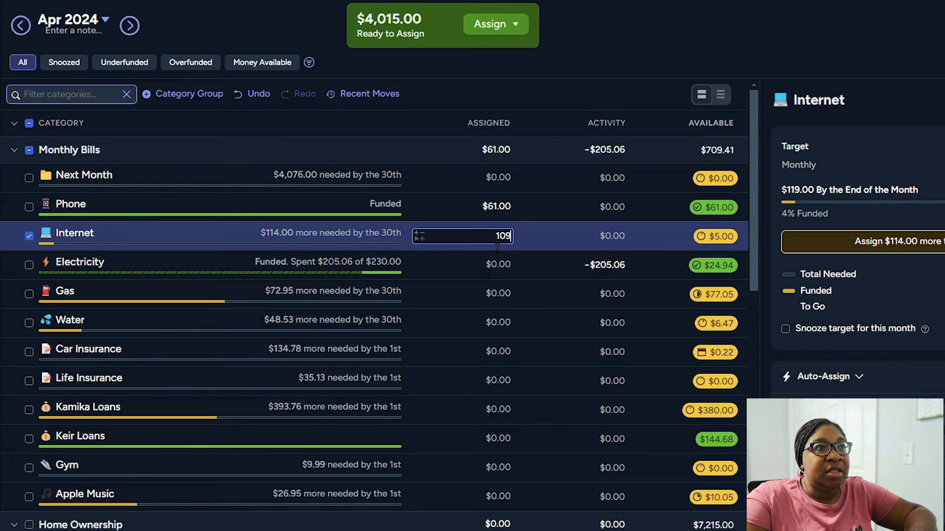
{"action": "key", "text": "Return"}
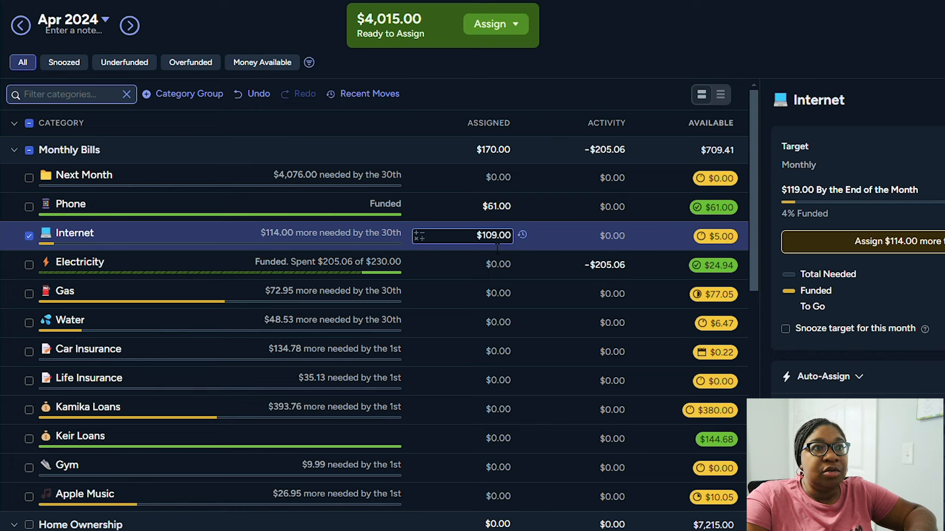
{"action": "left_click", "coordinate": [492, 263]}
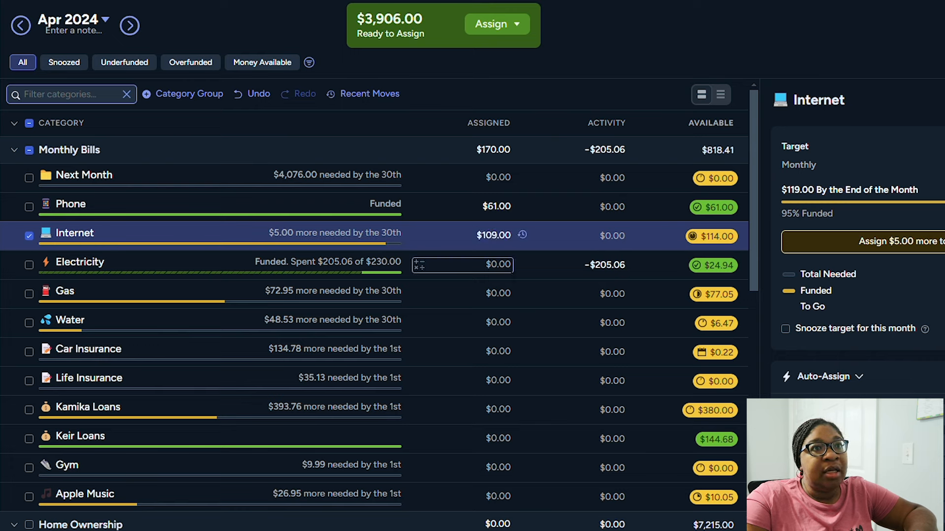
{"action": "key", "text": "Escape"}
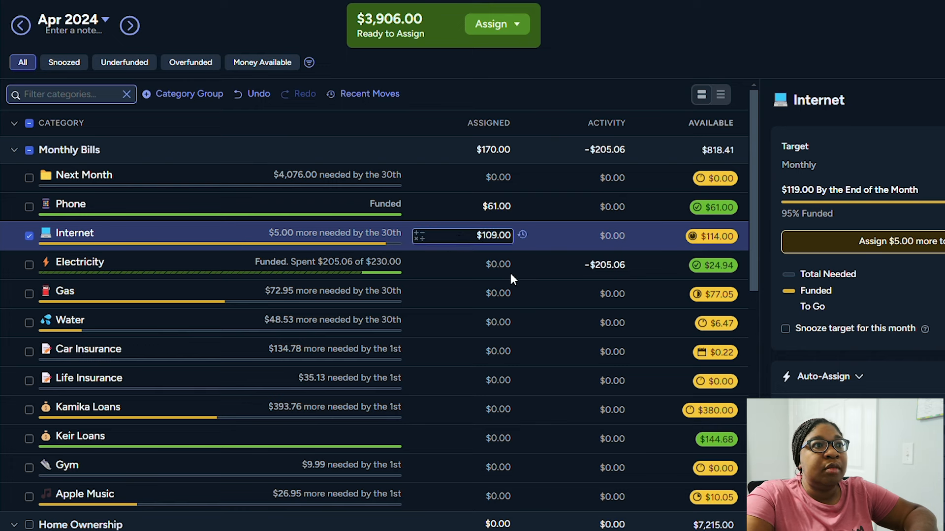
{"action": "left_click", "coordinate": [786, 329]}
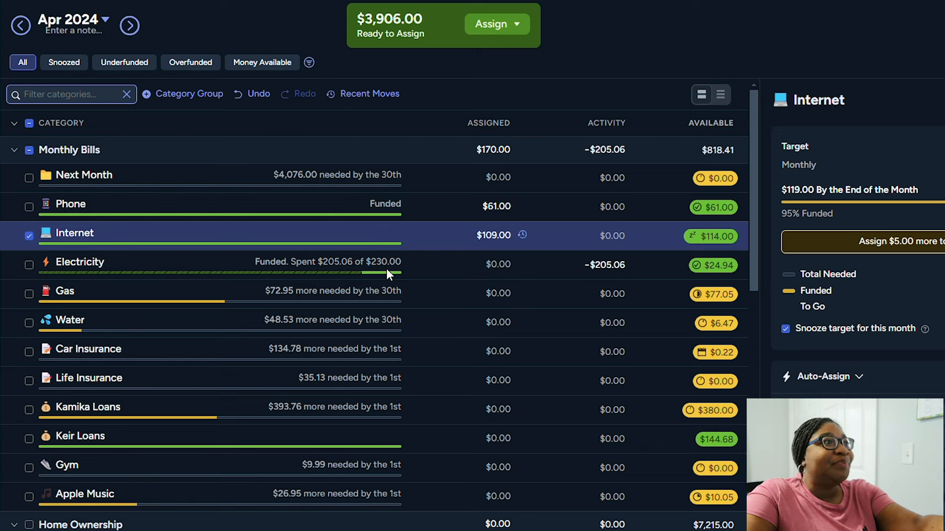
Assign $205.06 to the Electricity category for April, matching its spending this month
{"action": "left_click", "coordinate": [494, 236]}
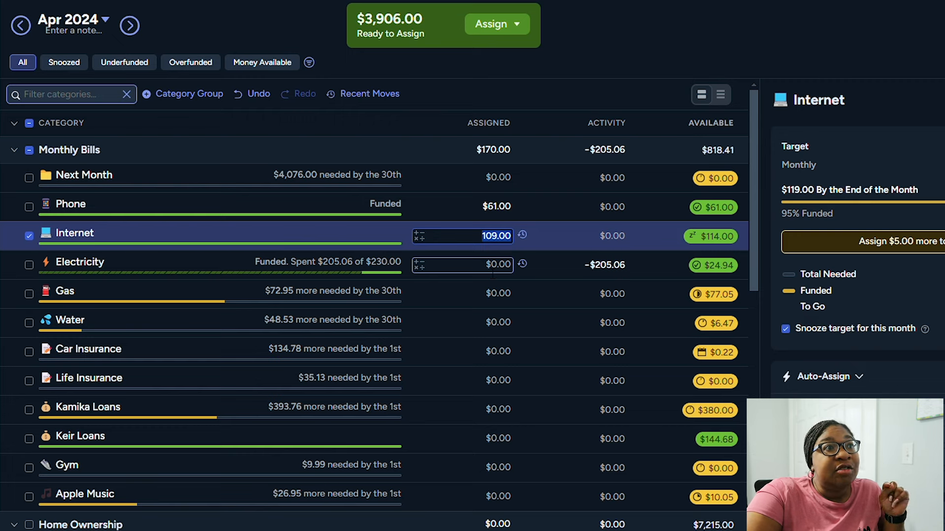
{"action": "left_click", "coordinate": [492, 275]}
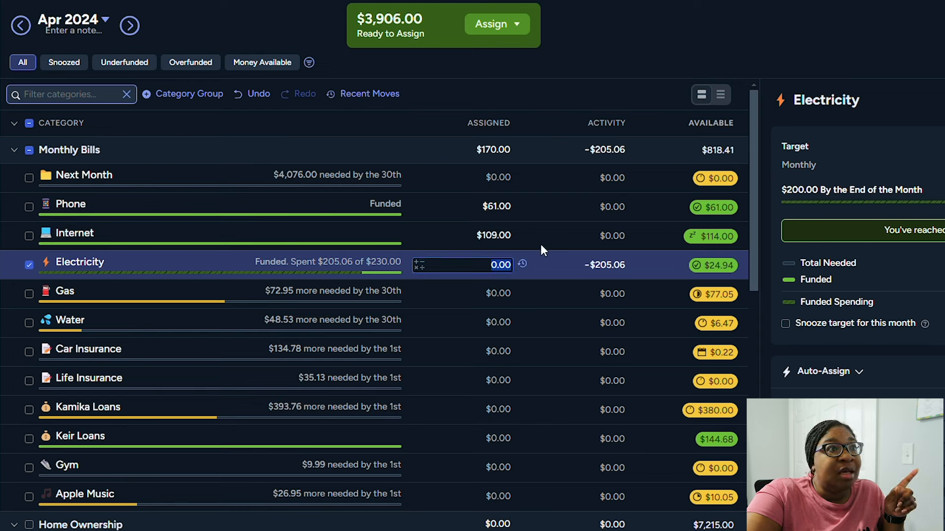
{"action": "type", "text": "205.06"}
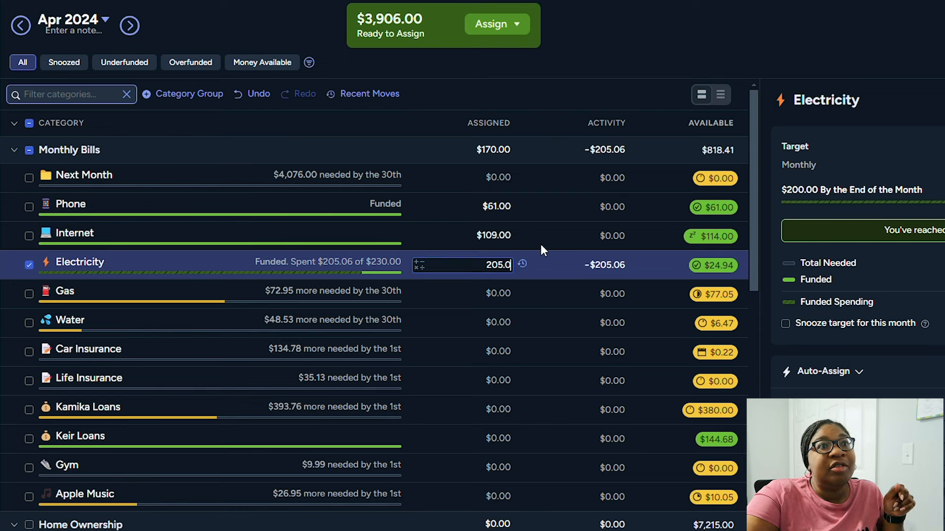
{"action": "key", "text": "Return"}
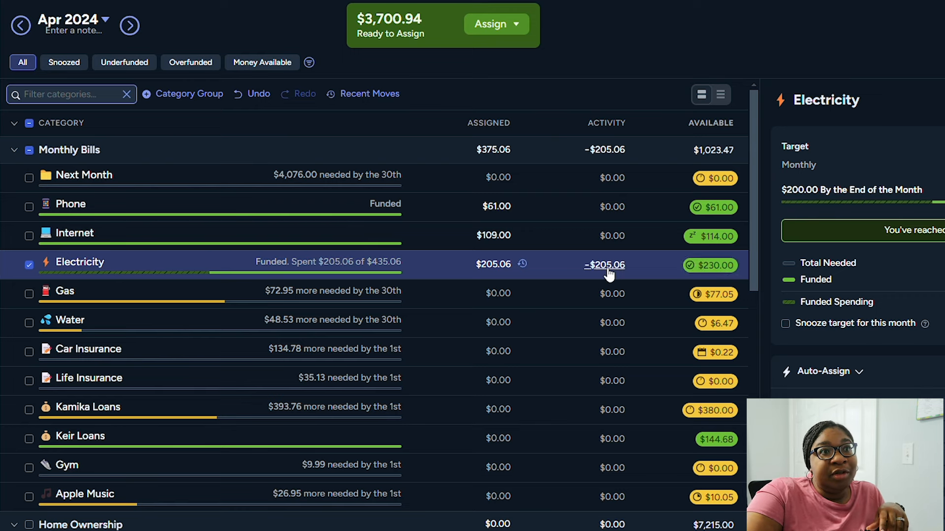
Check the Electricity category's figures in the March 2024 budget and return to April 2024
{"action": "left_click", "coordinate": [25, 28]}
{"action": "left_click", "coordinate": [502, 264]}
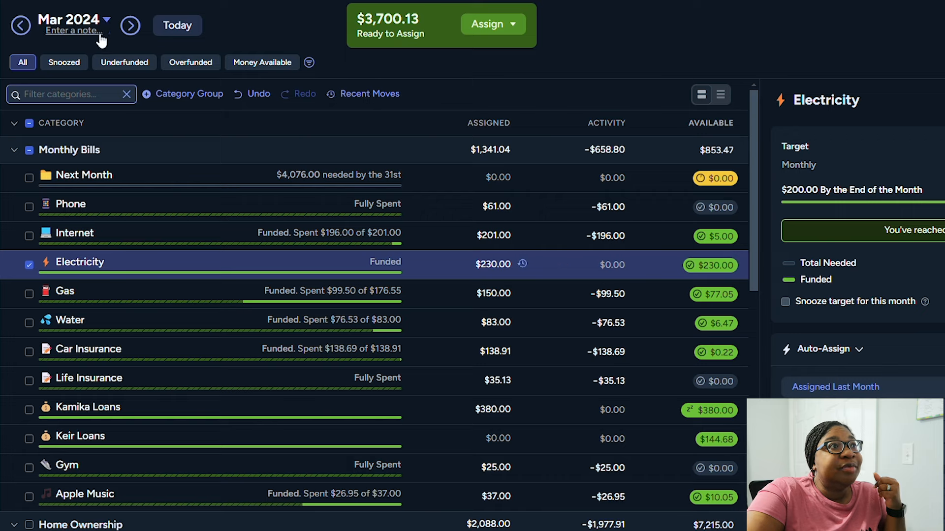
{"action": "left_click", "coordinate": [139, 28]}
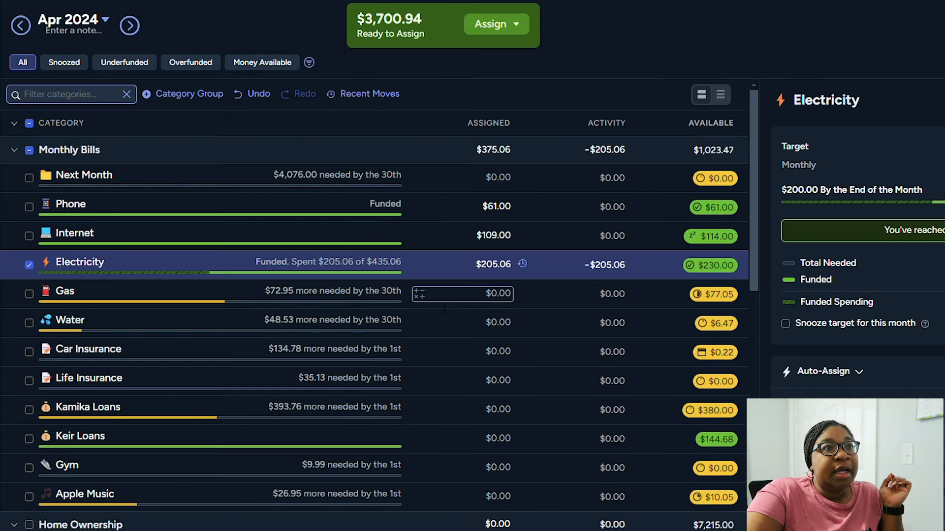
Assign $150 to the Gas category and $48.53 to the Water category for April
{"action": "left_click", "coordinate": [468, 300]}
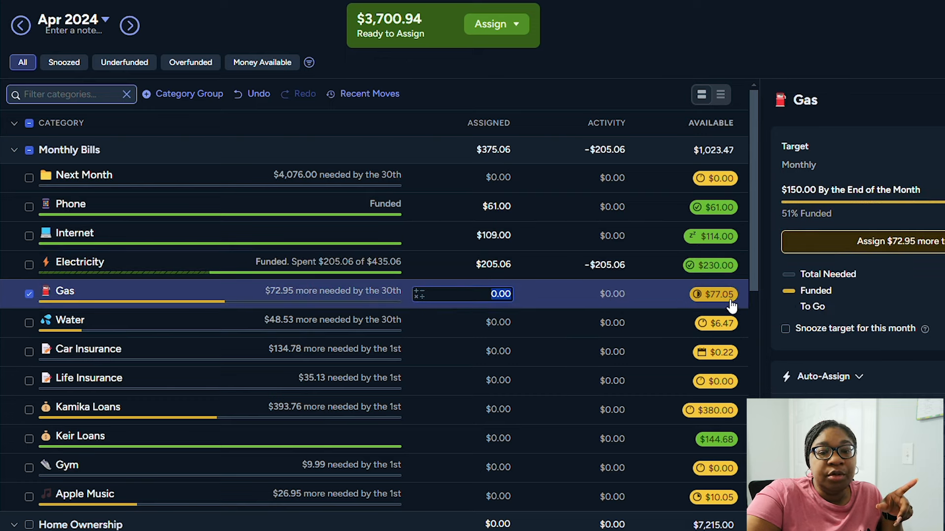
{"action": "type", "text": "150"}
{"action": "key", "text": "Return"}
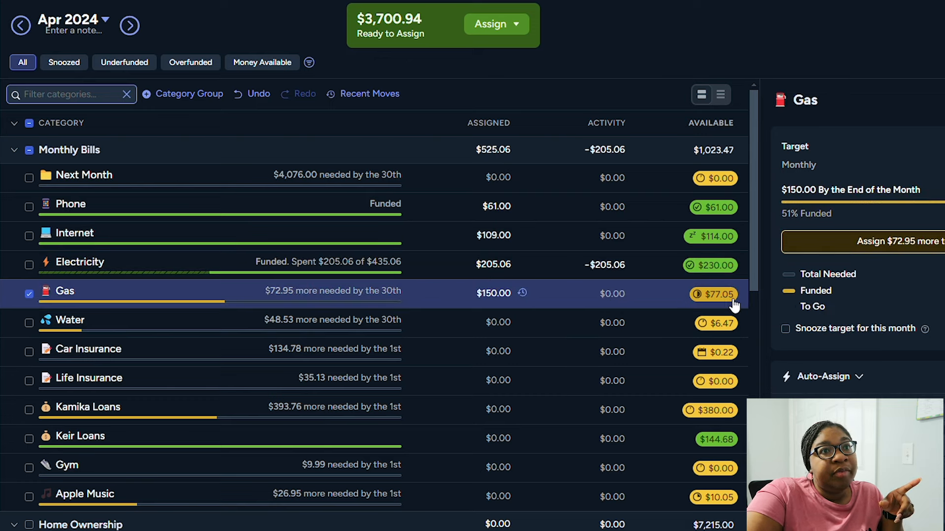
{"action": "left_click", "coordinate": [436, 329]}
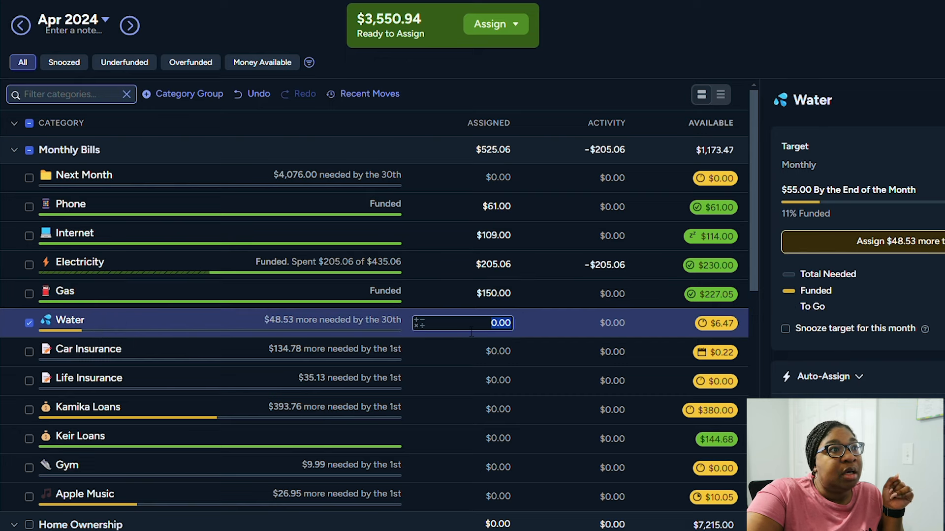
{"action": "type", "text": "48.53"}
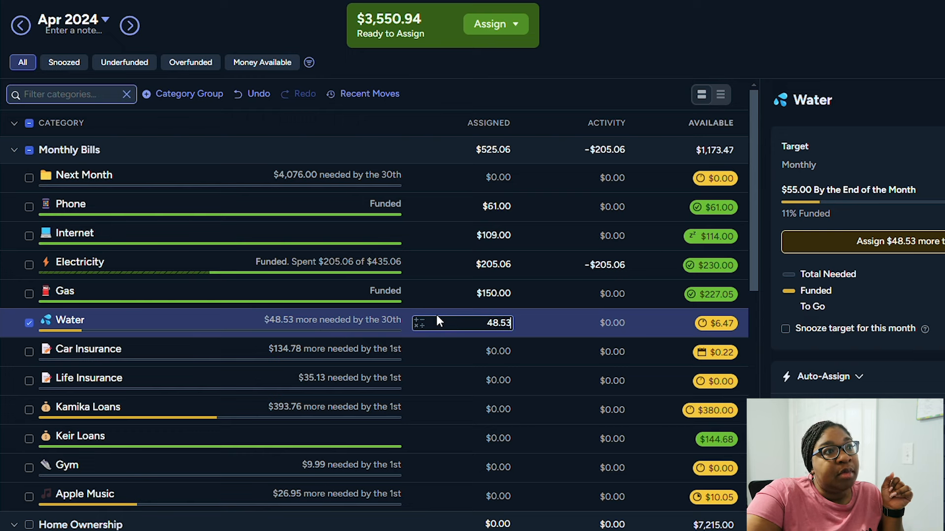
{"action": "key", "text": "Return"}
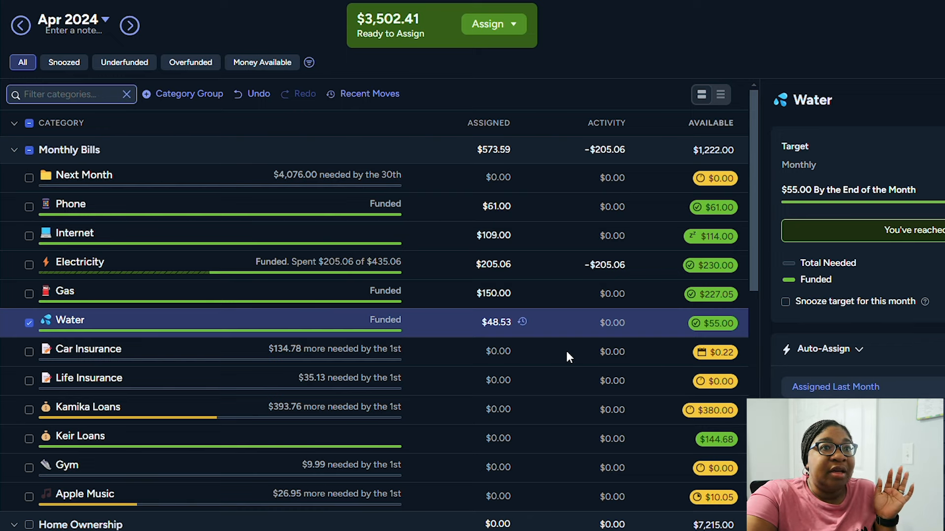
Assign $138.69 to Car Insurance and change its monthly target amount to $138.69
{"action": "left_click", "coordinate": [496, 352]}
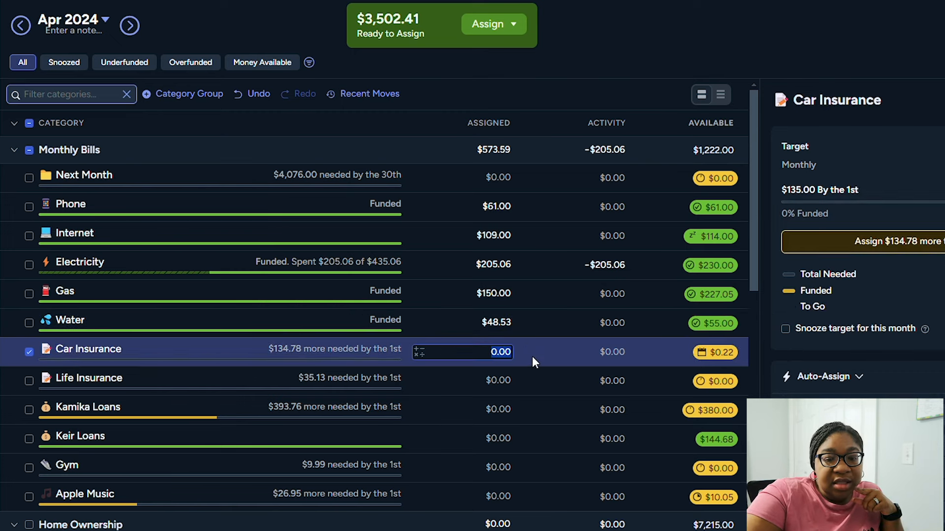
{"action": "type", "text": "138.69"}
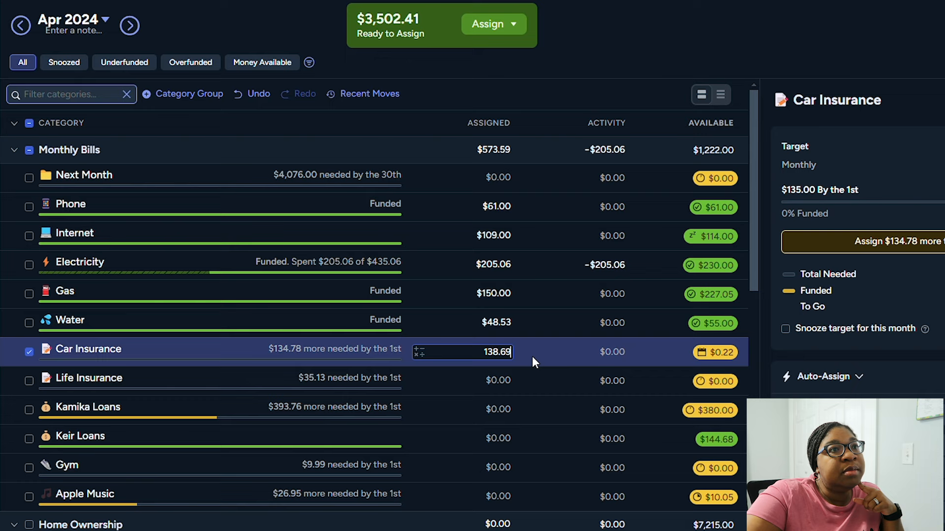
{"action": "key", "text": "Return"}
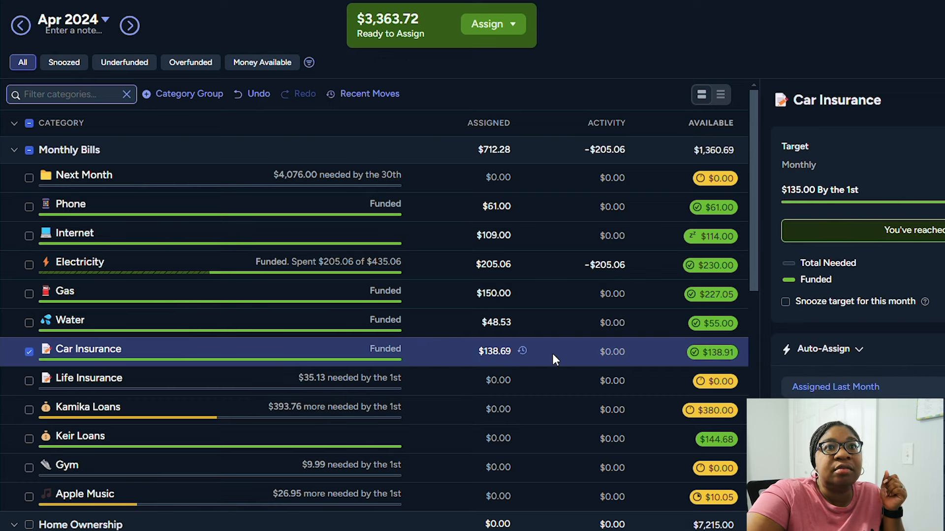
{"action": "left_click", "coordinate": [842, 240]}
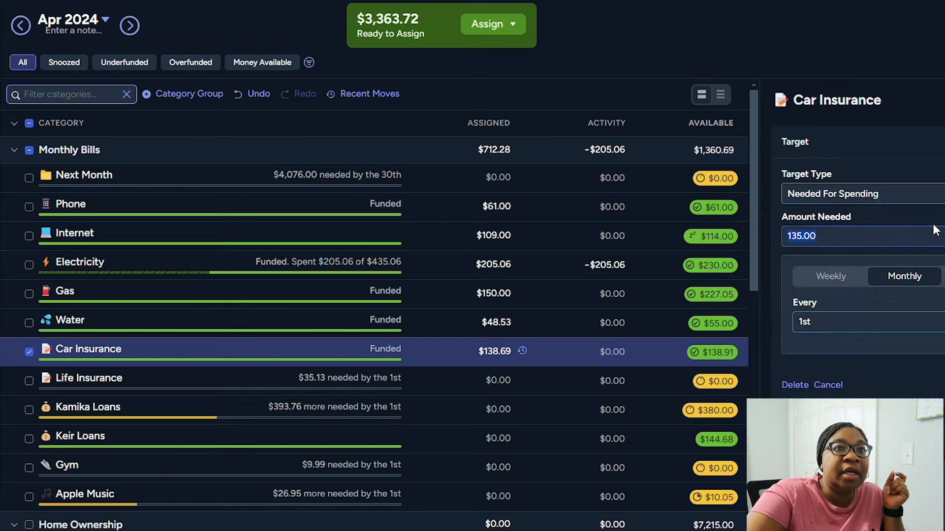
{"action": "type", "text": "138.69"}
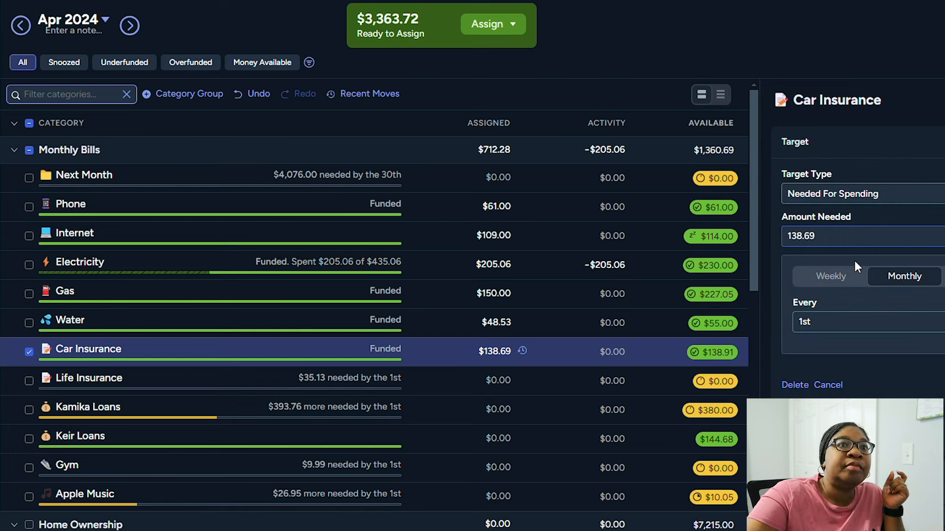
{"action": "key", "text": "Return"}
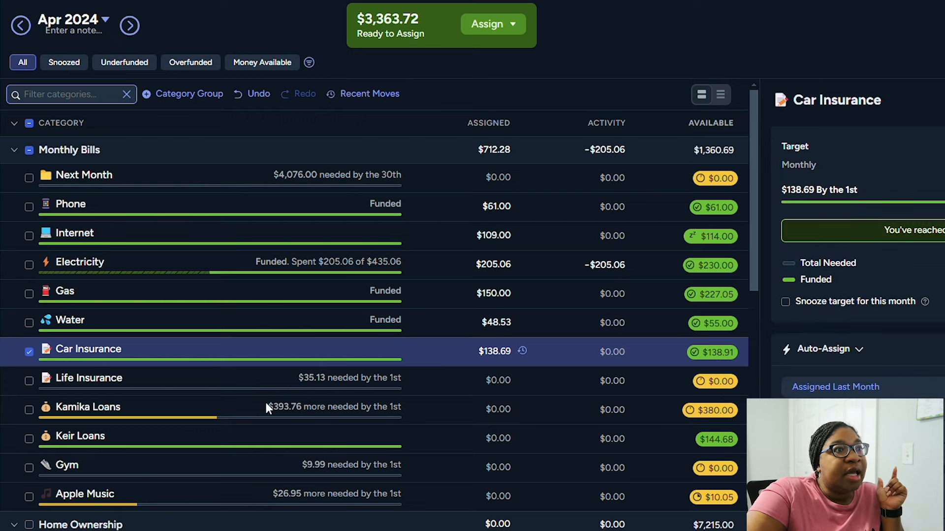
Assign $35.13 to the Life Insurance category for April
{"action": "left_click", "coordinate": [488, 392]}
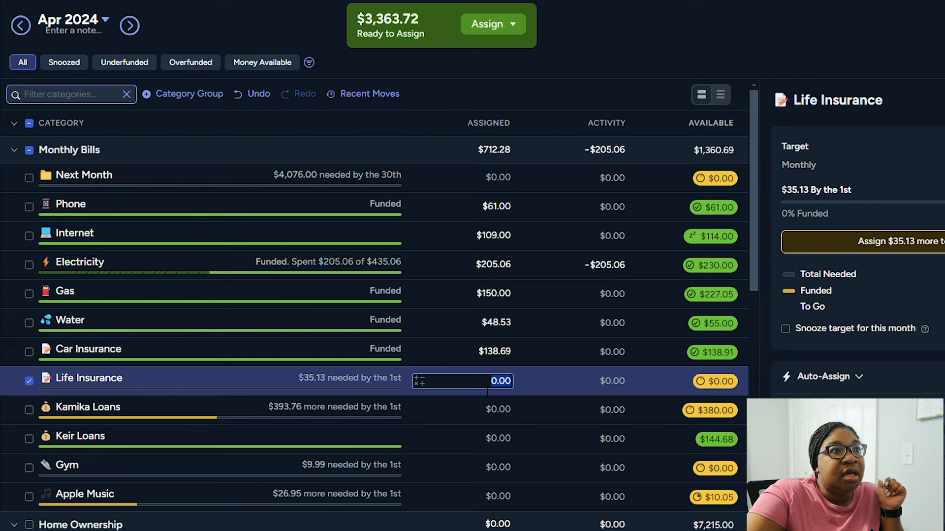
{"action": "type", "text": "35.13"}
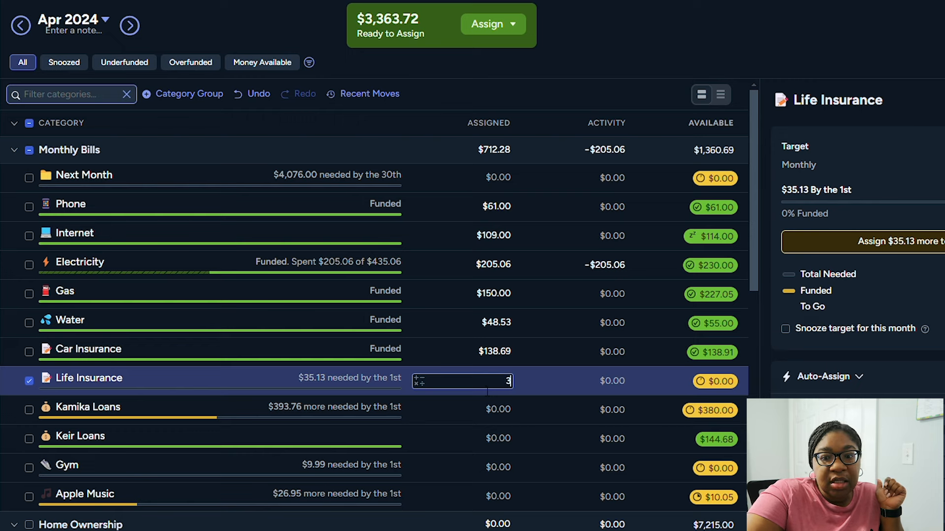
{"action": "key", "text": "Return"}
Assign $13.76 to the loans category directly below Life Insurance and snooze its target for this month
{"action": "left_click", "coordinate": [481, 410]}
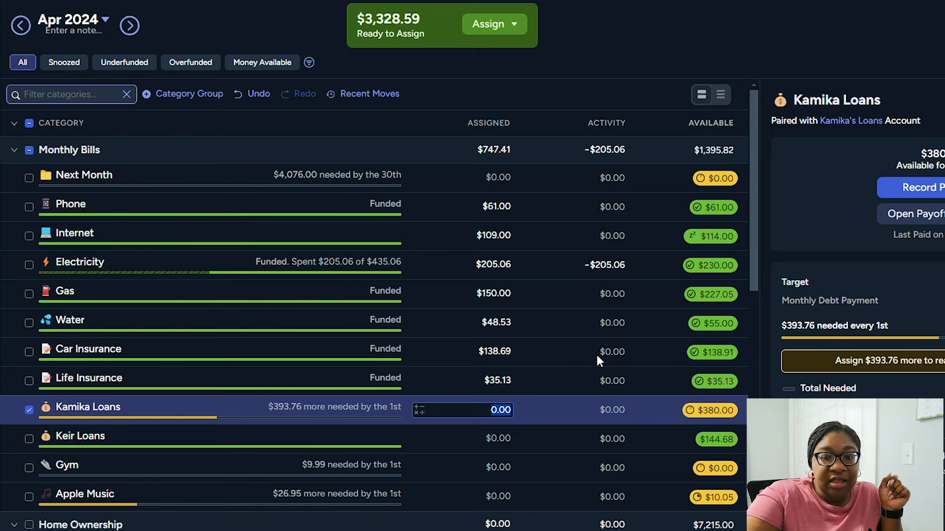
{"action": "type", "text": "13.76"}
{"action": "key", "text": "Return"}
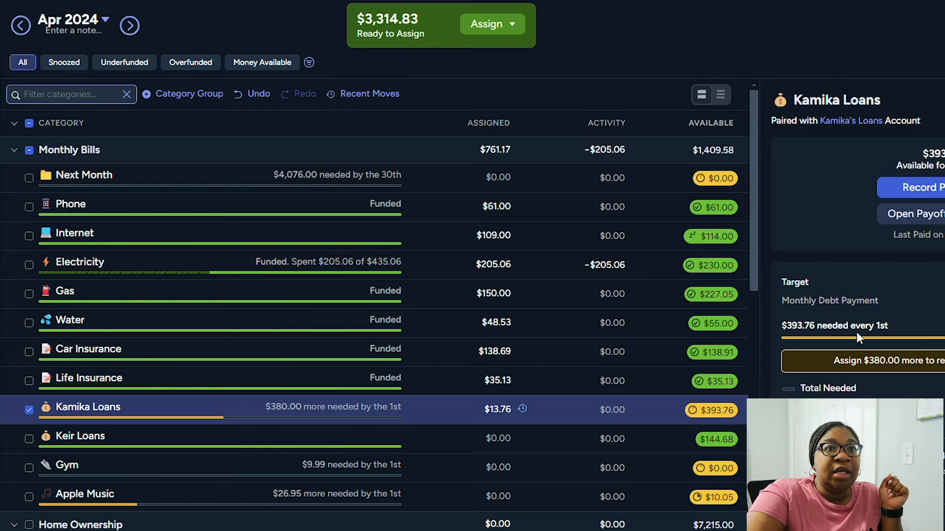
{"action": "scroll", "coordinate": [861, 345], "scroll_direction": "down", "scroll_amount": 1}
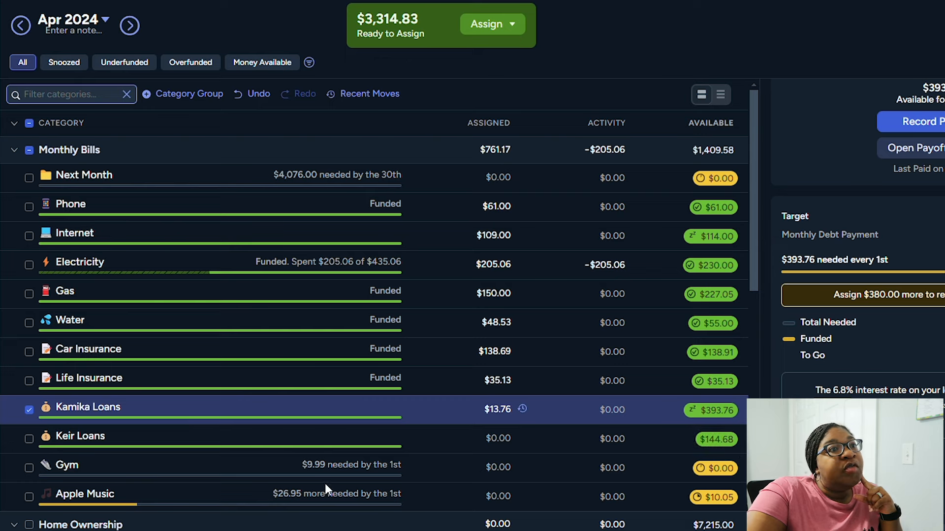
Assign $25 to the Gym category for April
{"action": "left_click", "coordinate": [490, 470]}
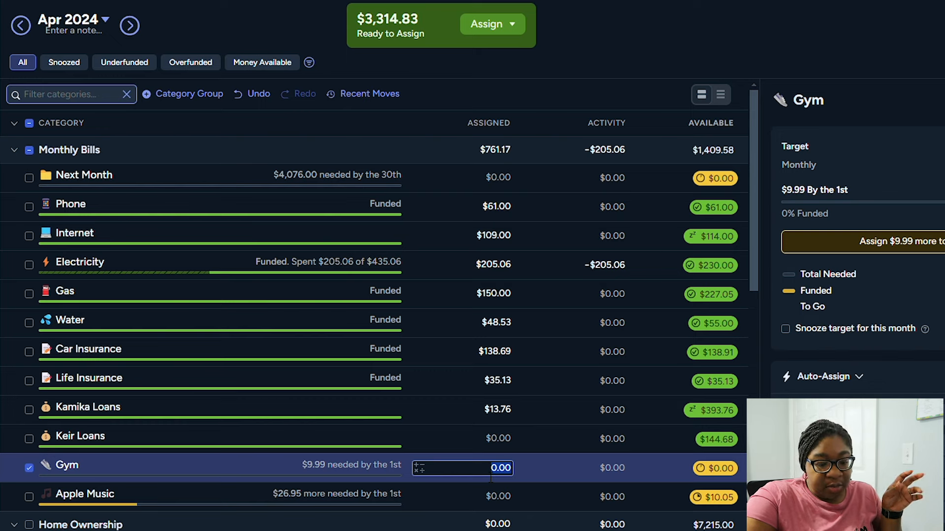
{"action": "type", "text": "25"}
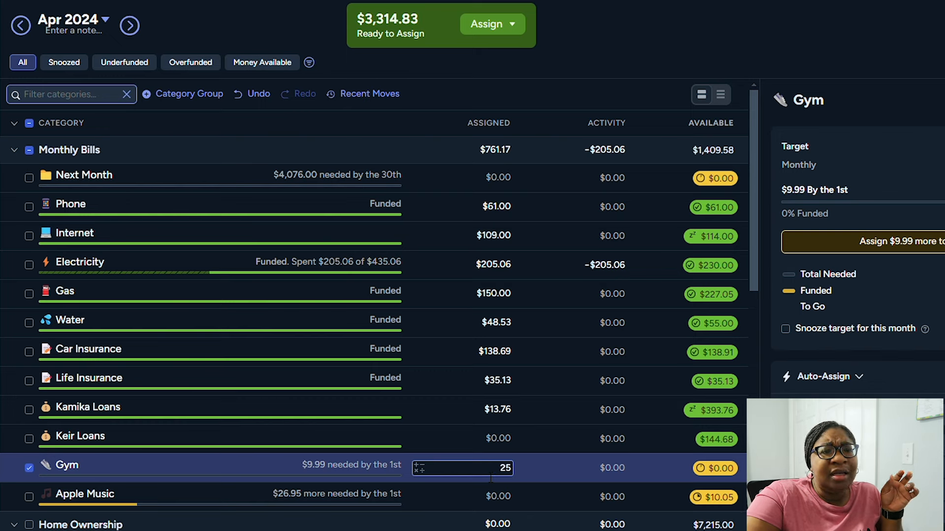
{"action": "key", "text": "Return"}
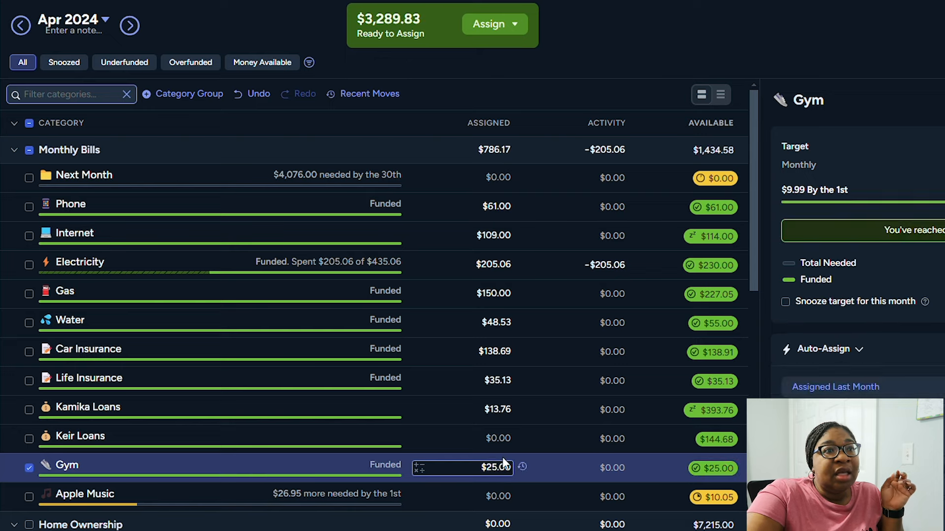
Assign $37 to the Apple Music category for April
{"action": "left_click", "coordinate": [486, 498]}
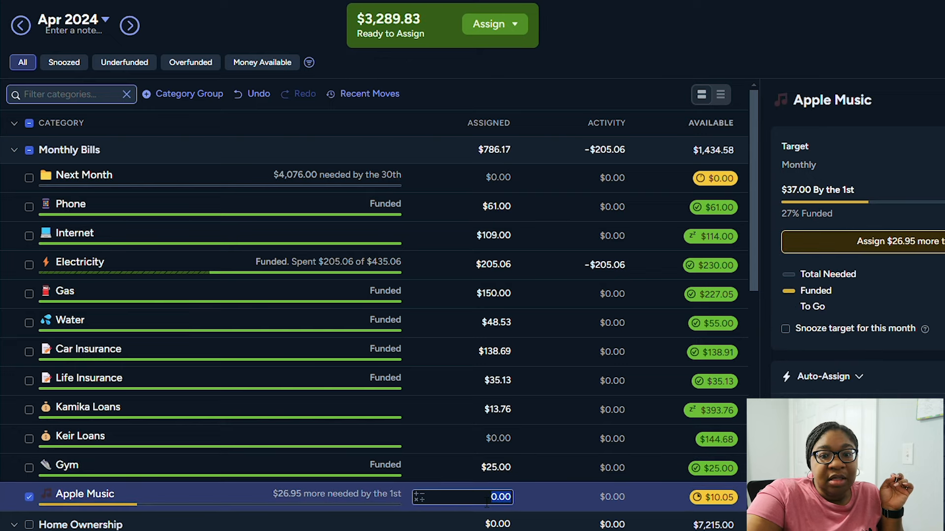
{"action": "type", "text": "37"}
{"action": "key", "text": "Return"}
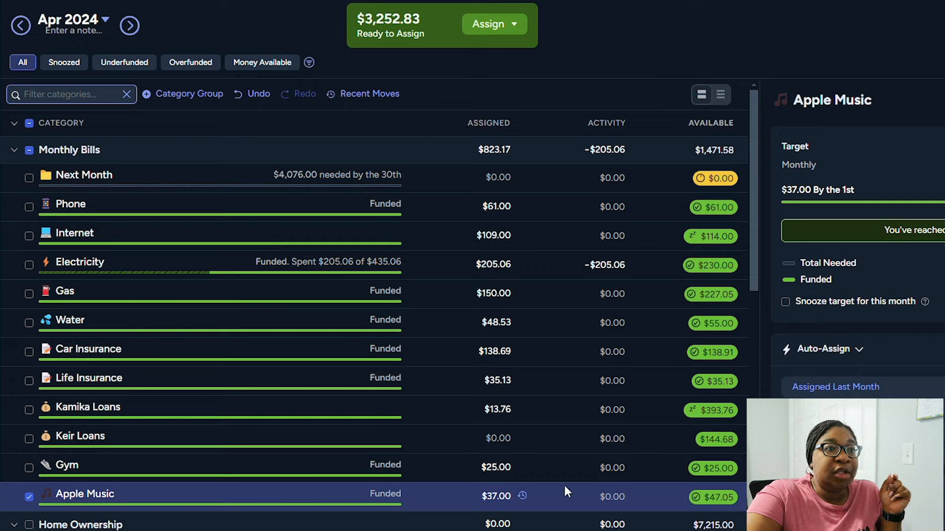
Review the Mortgage category's target and auto-assign options, and assign $1,387 to Mortgage for April
{"action": "scroll", "coordinate": [614, 405], "scroll_direction": "down", "scroll_amount": 3}
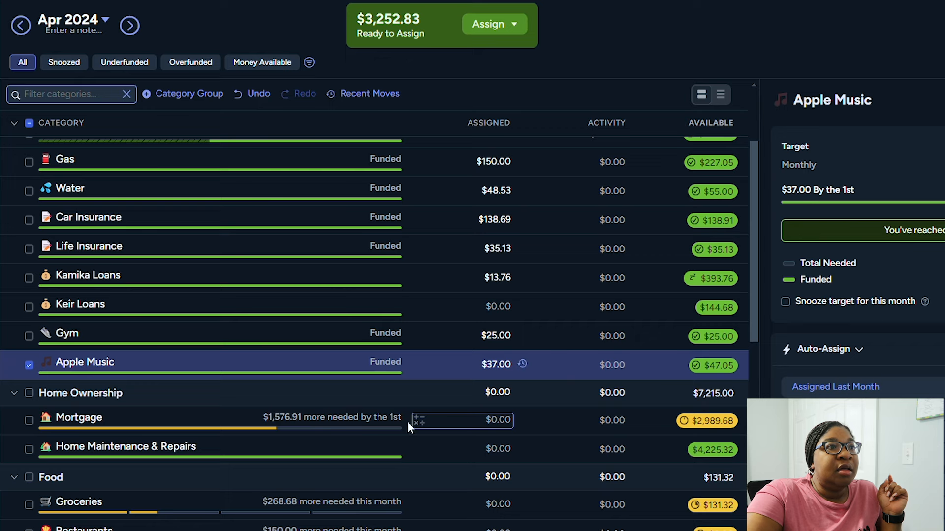
{"action": "left_click", "coordinate": [477, 426]}
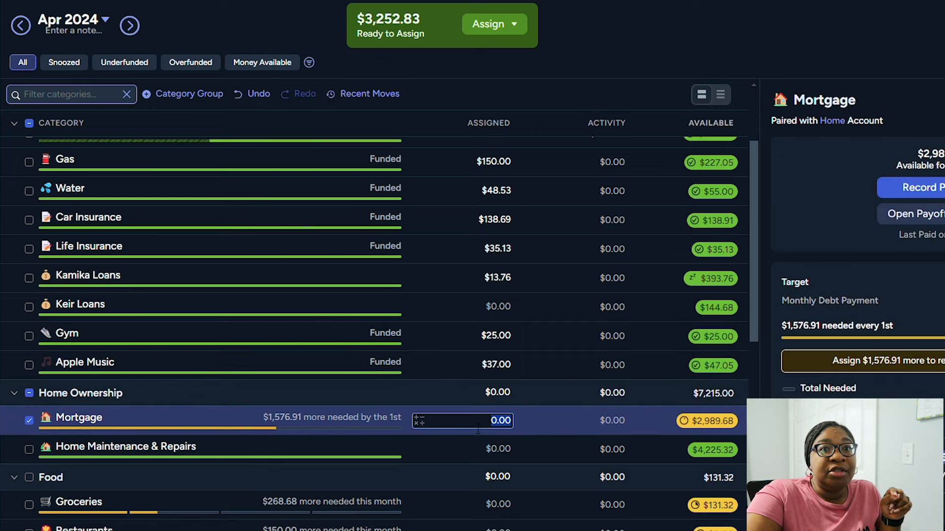
{"action": "scroll", "coordinate": [861, 246], "scroll_direction": "down", "scroll_amount": 5}
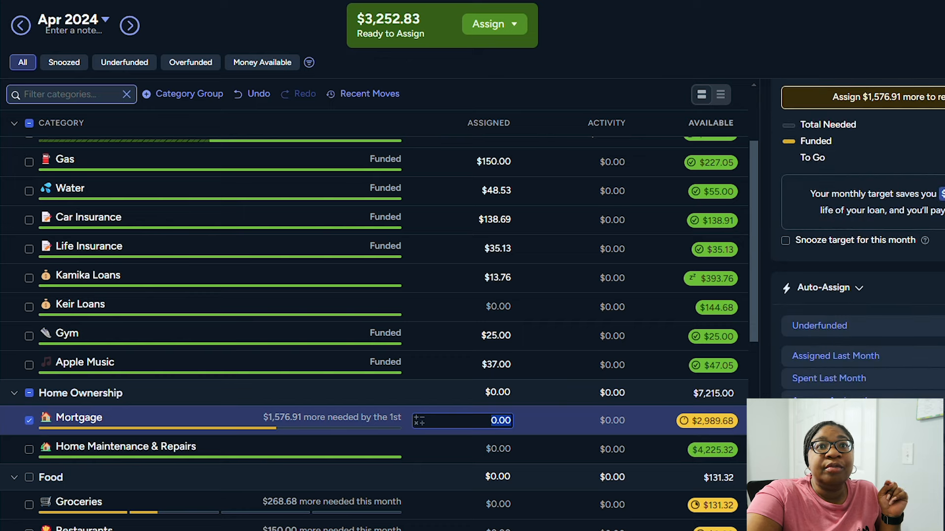
{"action": "scroll", "coordinate": [837, 295], "scroll_direction": "down", "scroll_amount": 3}
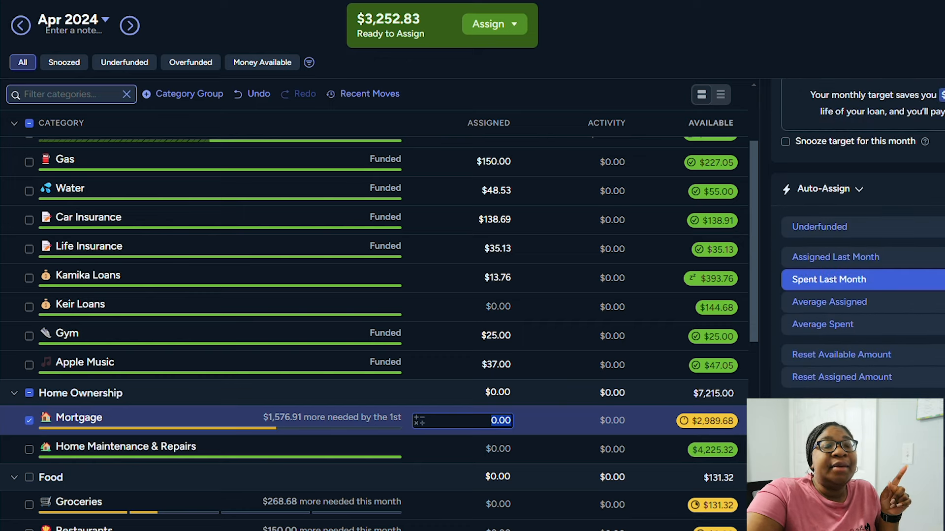
{"action": "scroll", "coordinate": [836, 279], "scroll_direction": "up", "scroll_amount": 4}
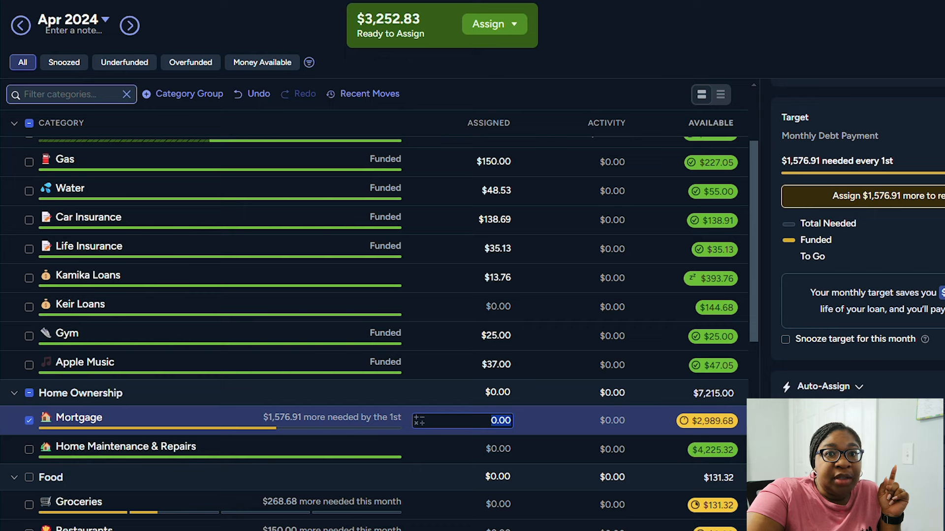
{"action": "scroll", "coordinate": [859, 229], "scroll_direction": "up", "scroll_amount": 2}
{"action": "scroll", "coordinate": [859, 256], "scroll_direction": "down", "scroll_amount": 1}
{"action": "scroll", "coordinate": [859, 256], "scroll_direction": "up", "scroll_amount": 1}
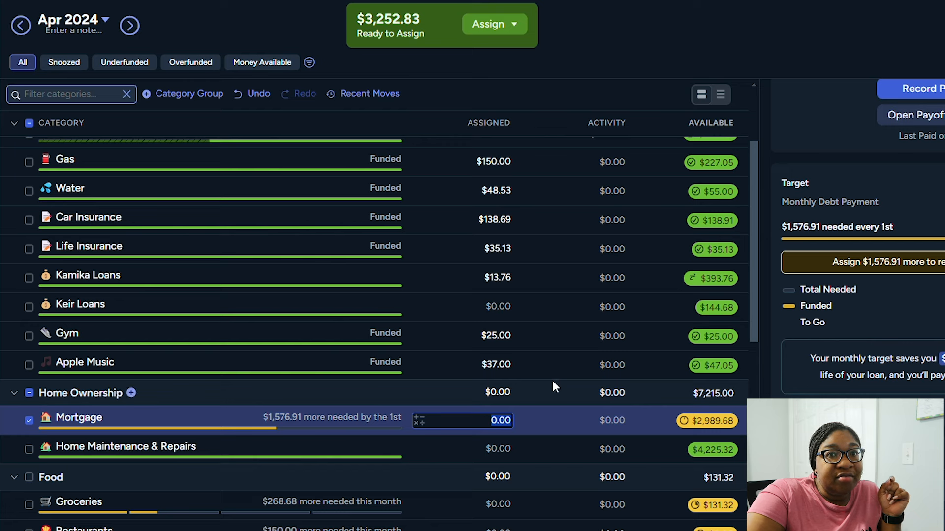
{"action": "type", "text": "1387"}
{"action": "key", "text": "Return"}
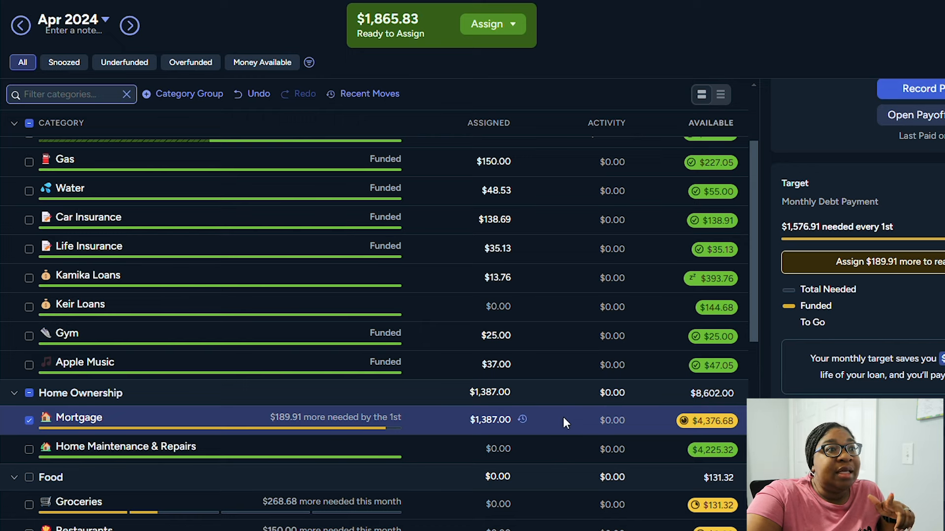
Assign $400 to Groceries and $150 to Restaurants in the Food group for April
{"action": "scroll", "coordinate": [856, 246], "scroll_direction": "up", "scroll_amount": 2}
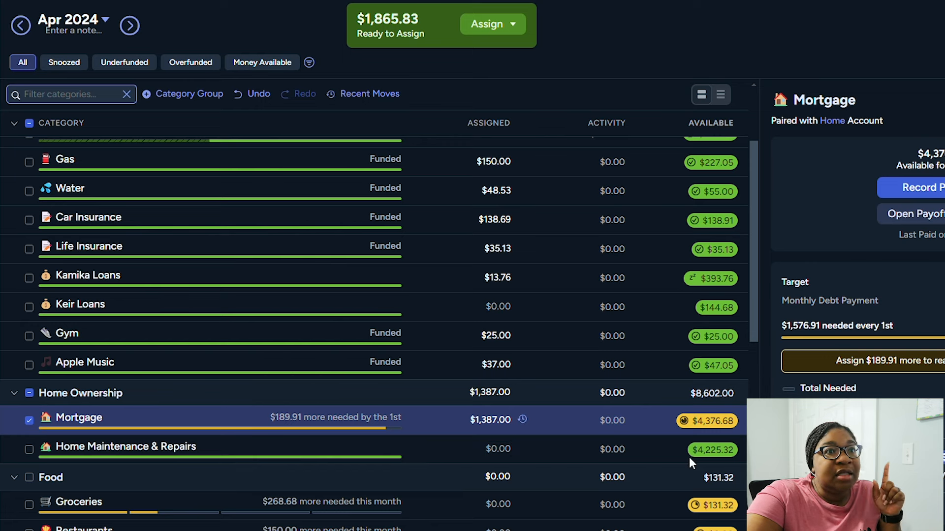
{"action": "scroll", "coordinate": [521, 441], "scroll_direction": "down", "scroll_amount": 1}
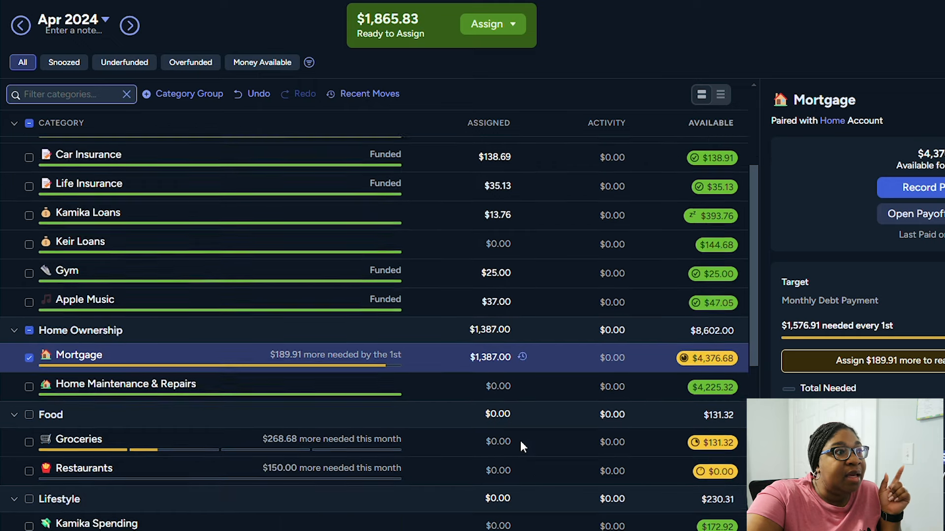
{"action": "left_click", "coordinate": [513, 437]}
{"action": "key", "text": "Escape"}
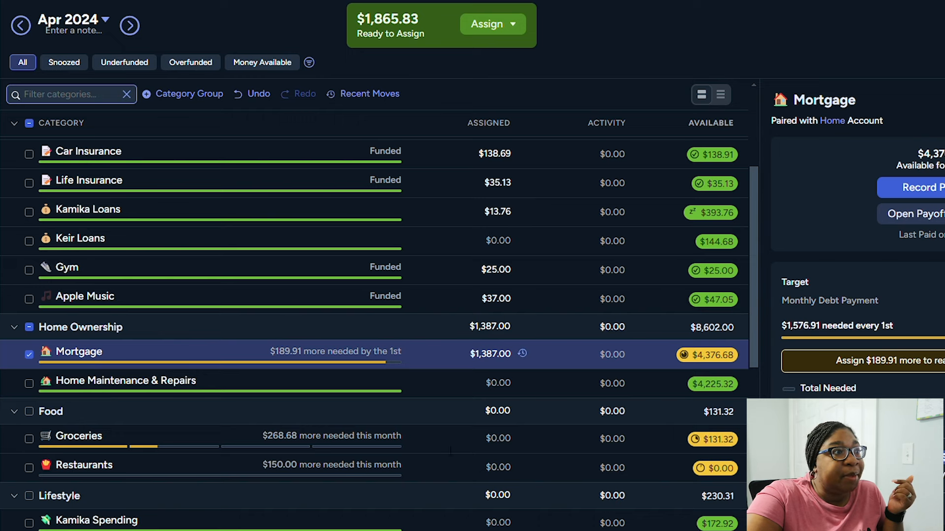
{"action": "left_click", "coordinate": [500, 448]}
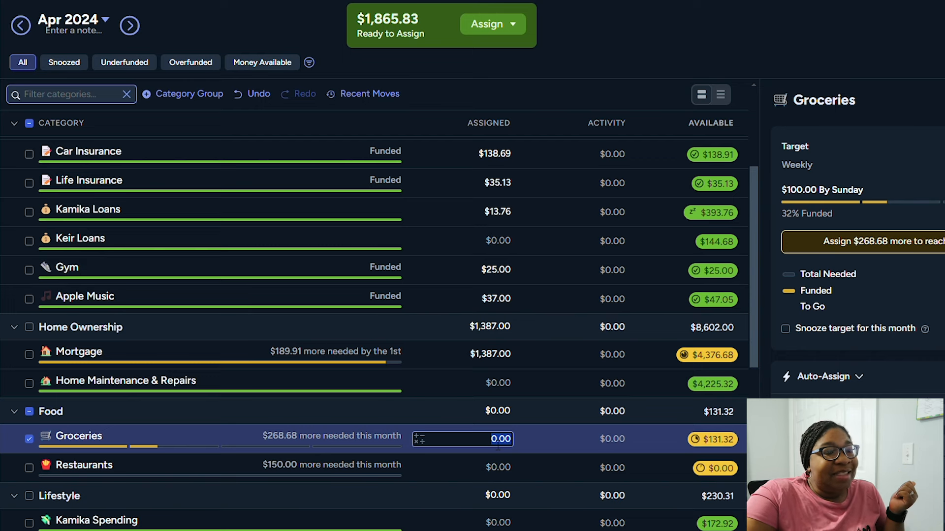
{"action": "type", "text": "400"}
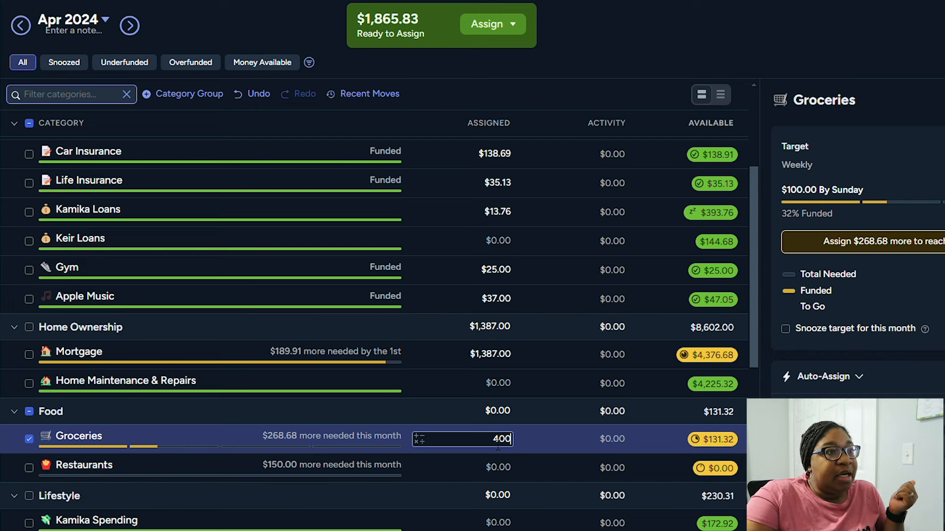
{"action": "key", "text": "Return"}
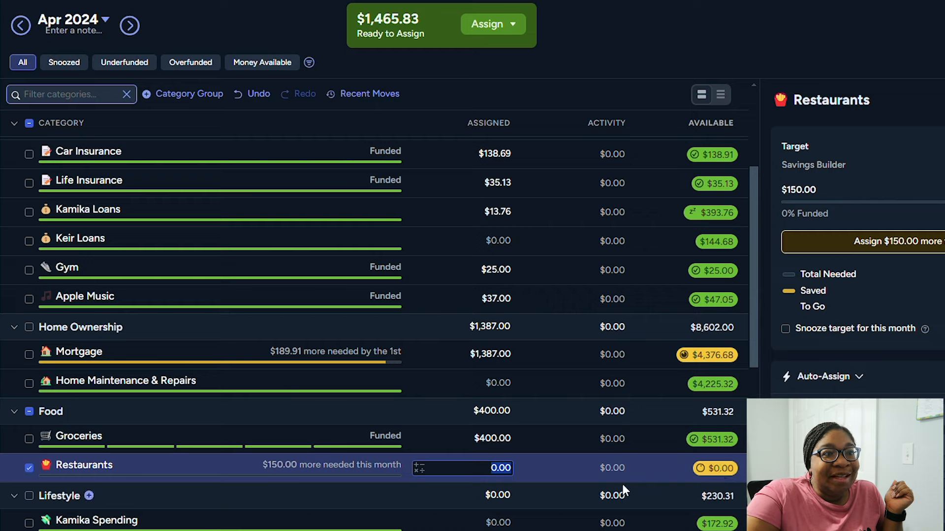
{"action": "type", "text": "150"}
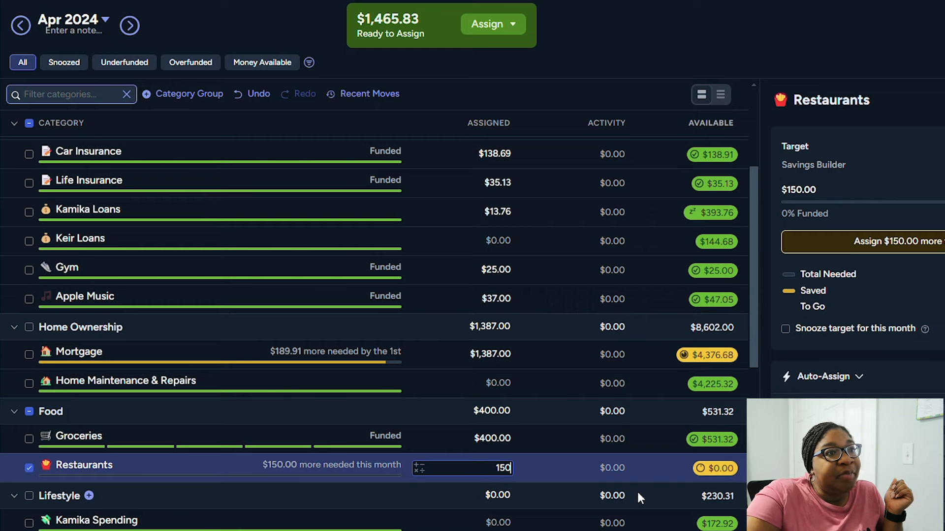
{"action": "key", "text": "Return"}
Assign $78 to each of the two personal spending categories in the Lifestyle group
{"action": "scroll", "coordinate": [604, 469], "scroll_direction": "down", "scroll_amount": 4}
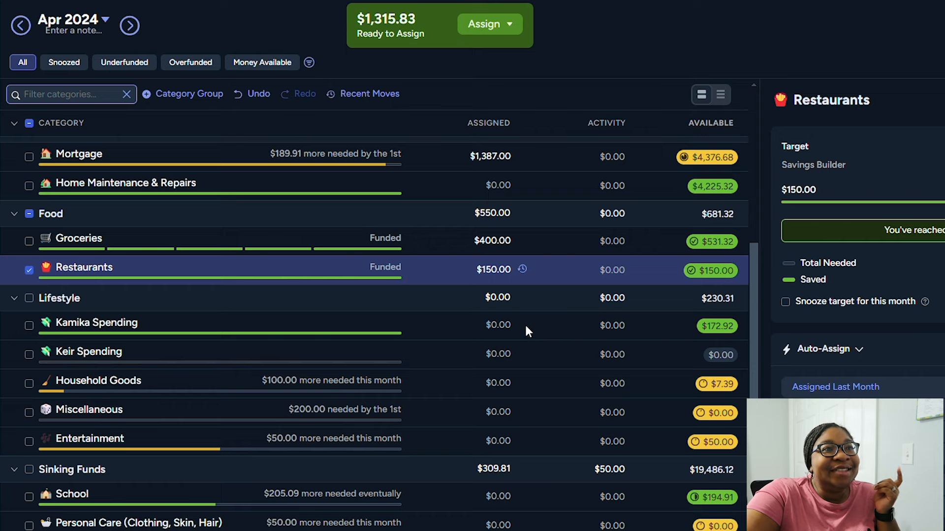
{"action": "left_click", "coordinate": [512, 326]}
{"action": "type", "text": "78"}
{"action": "key", "text": "Return"}
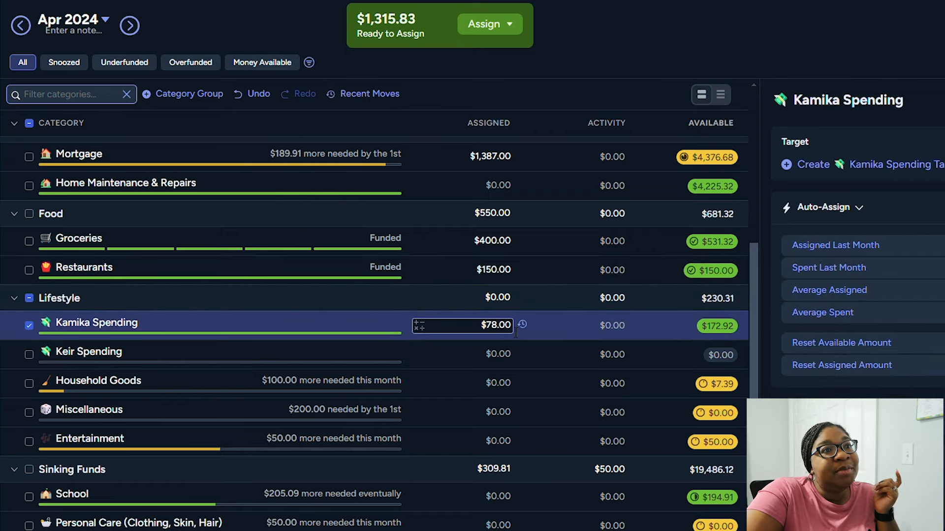
{"action": "left_click", "coordinate": [501, 354]}
{"action": "type", "text": "78"}
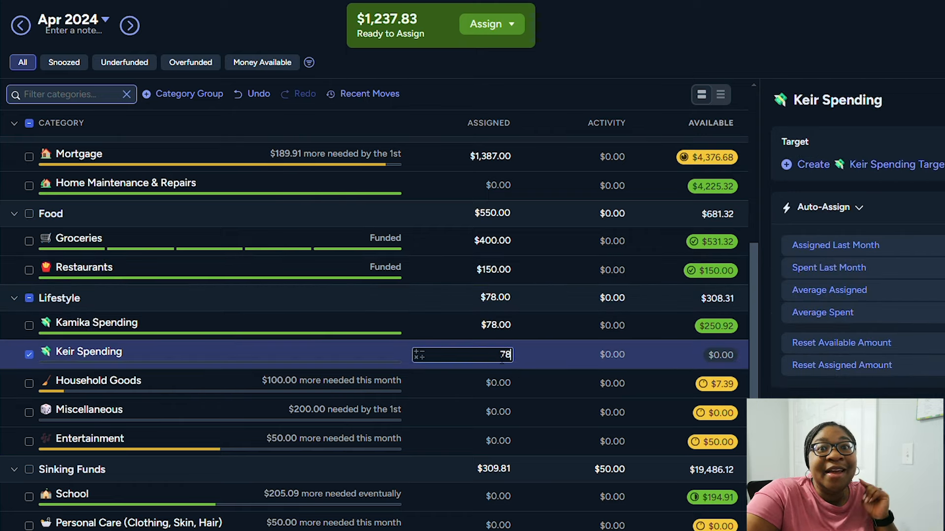
{"action": "key", "text": "Return"}
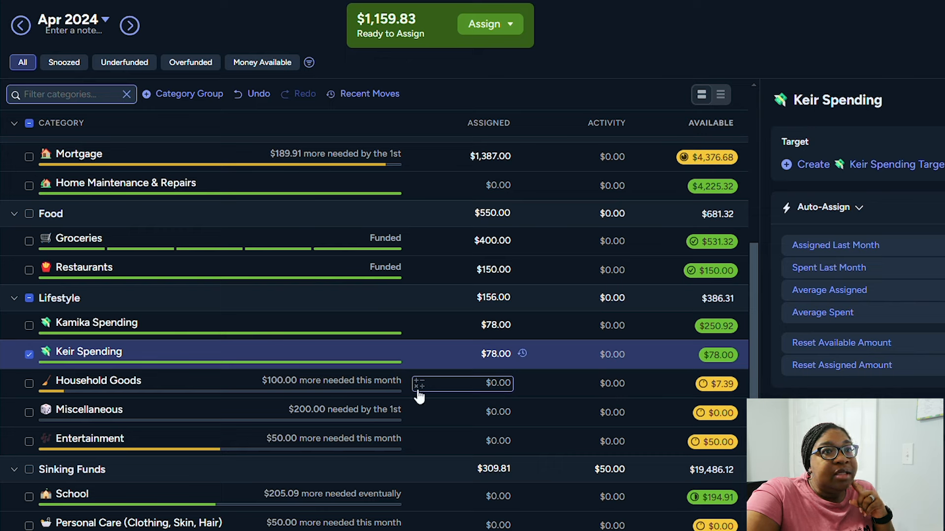
Assign $100 to Household Goods and $200 to Miscellaneous in the Lifestyle group
{"action": "left_click", "coordinate": [476, 394]}
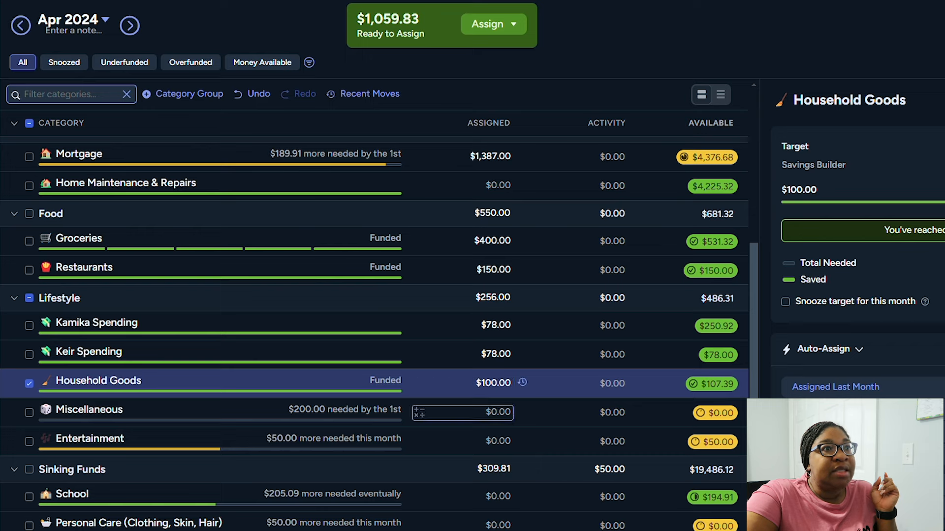
{"action": "left_click", "coordinate": [497, 413]}
{"action": "type", "text": "200"}
{"action": "key", "text": "Return"}
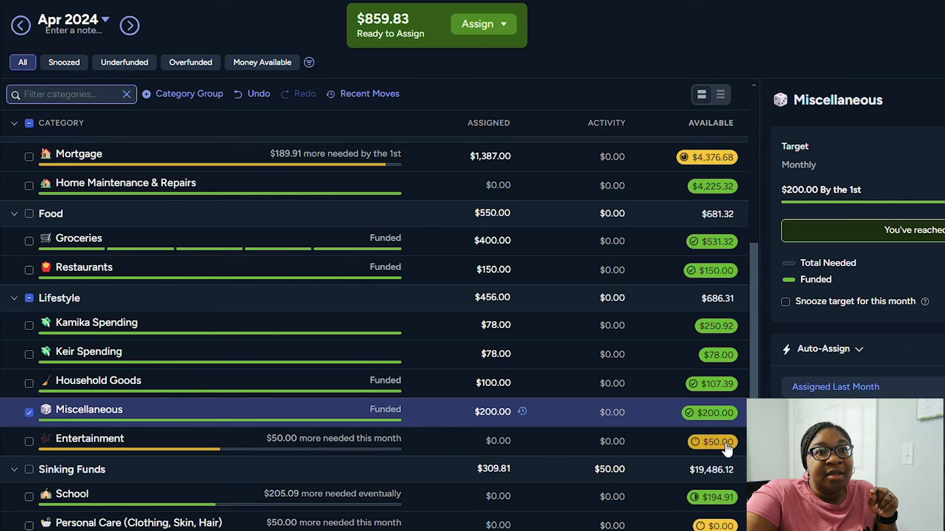
Assign $25 to the Entertainment category and snooze its target for this month
{"action": "scroll", "coordinate": [727, 449], "scroll_direction": "down", "scroll_amount": 2}
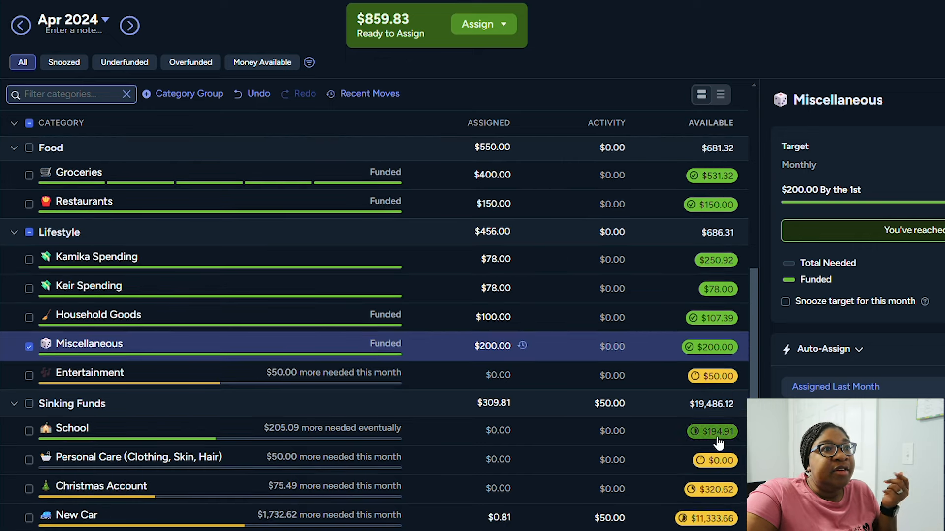
{"action": "left_click", "coordinate": [469, 380]}
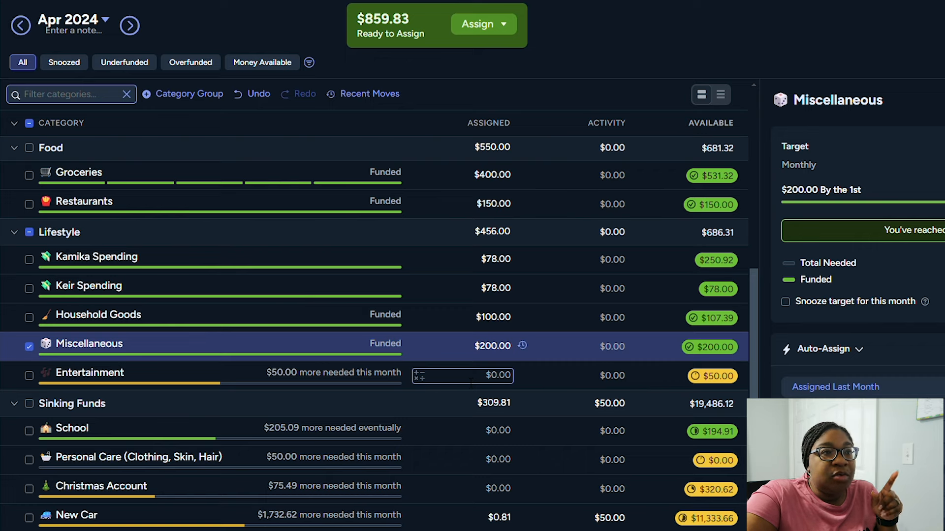
{"action": "left_click", "coordinate": [470, 382]}
{"action": "type", "text": "25"}
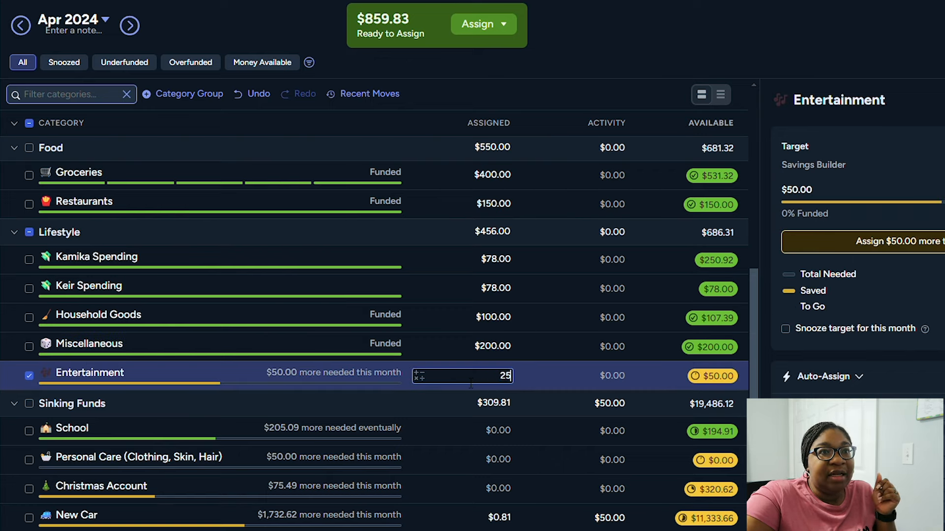
{"action": "key", "text": "Return"}
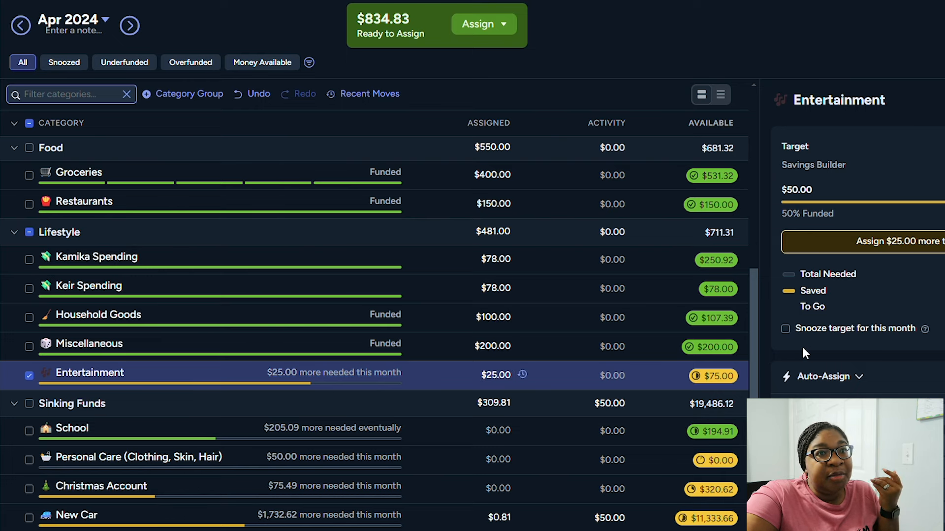
{"action": "left_click", "coordinate": [785, 329]}
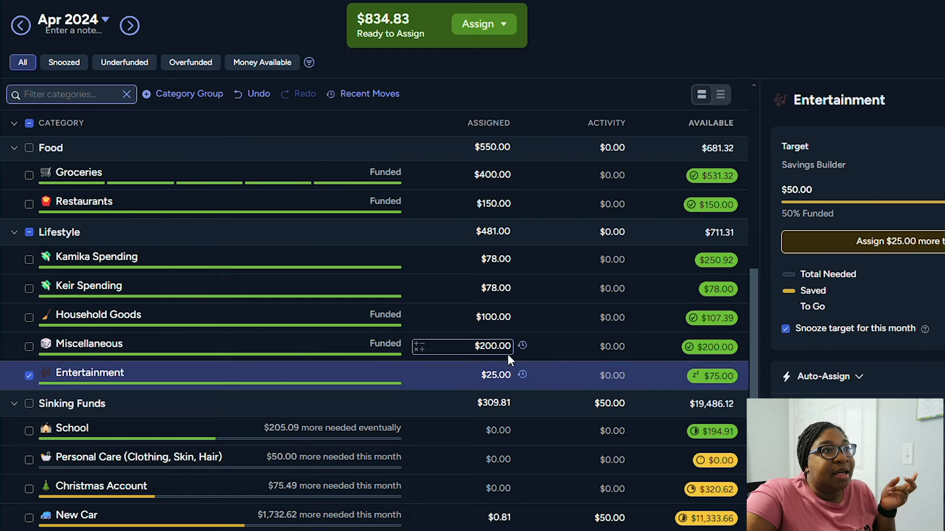
Snooze the Mortgage category's target for this month
{"action": "scroll", "coordinate": [512, 361], "scroll_direction": "up", "scroll_amount": 5}
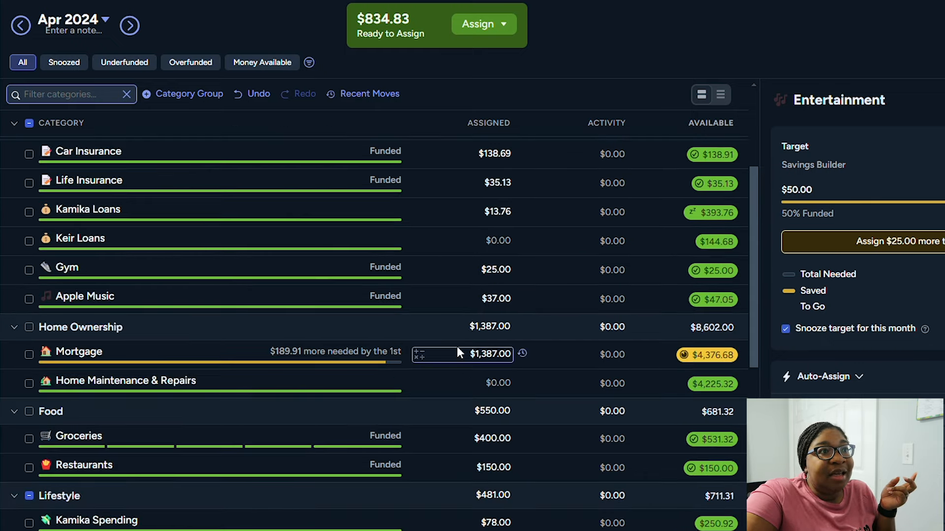
{"action": "left_click", "coordinate": [713, 366]}
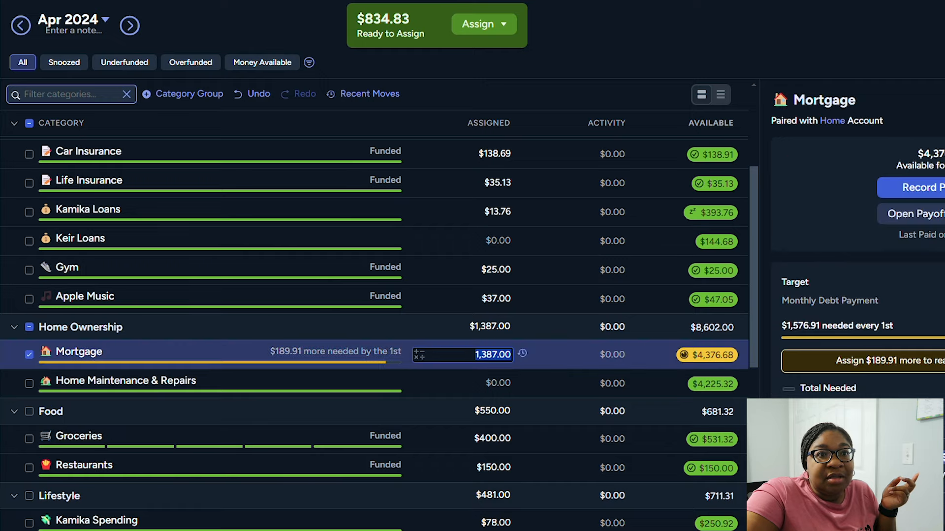
{"action": "scroll", "coordinate": [453, 419], "scroll_direction": "down", "scroll_amount": 7}
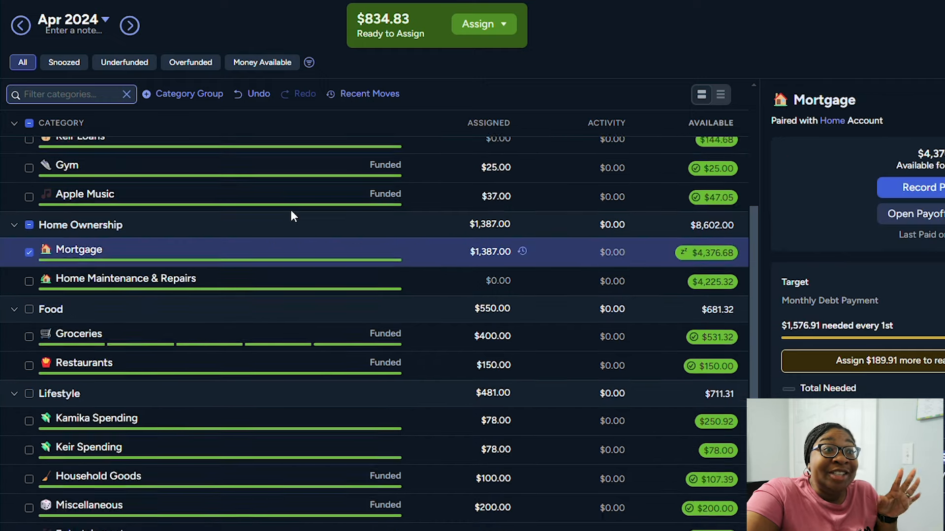
Assign $205.09 to the School category in the Sinking Funds group
{"action": "scroll", "coordinate": [301, 227], "scroll_direction": "down", "scroll_amount": 2}
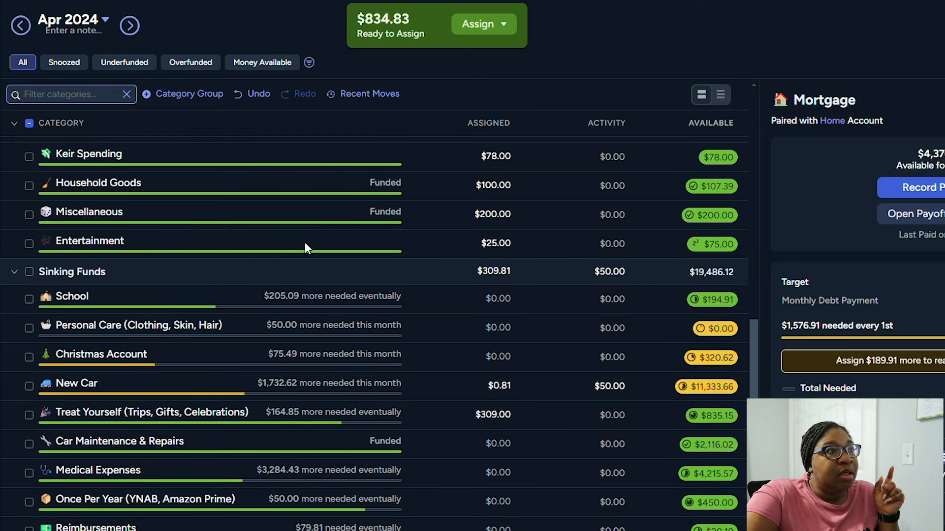
{"action": "scroll", "coordinate": [371, 325], "scroll_direction": "up", "scroll_amount": 2}
{"action": "scroll", "coordinate": [371, 325], "scroll_direction": "down", "scroll_amount": 2}
{"action": "left_click", "coordinate": [472, 299]}
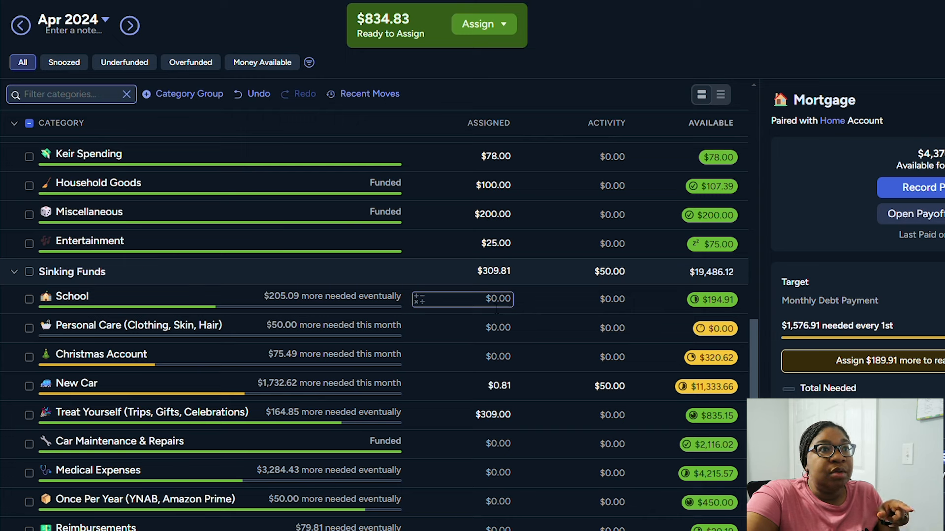
{"action": "left_click", "coordinate": [496, 304]}
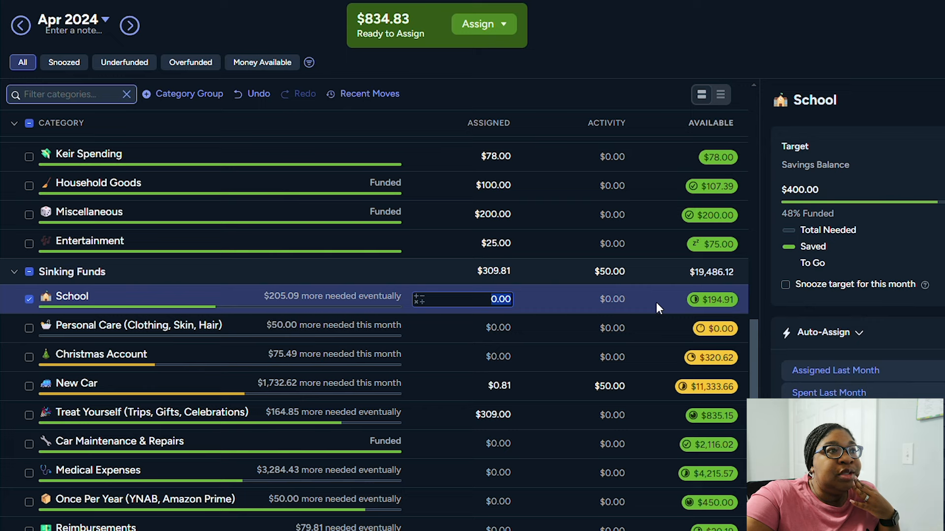
{"action": "type", "text": "48"}
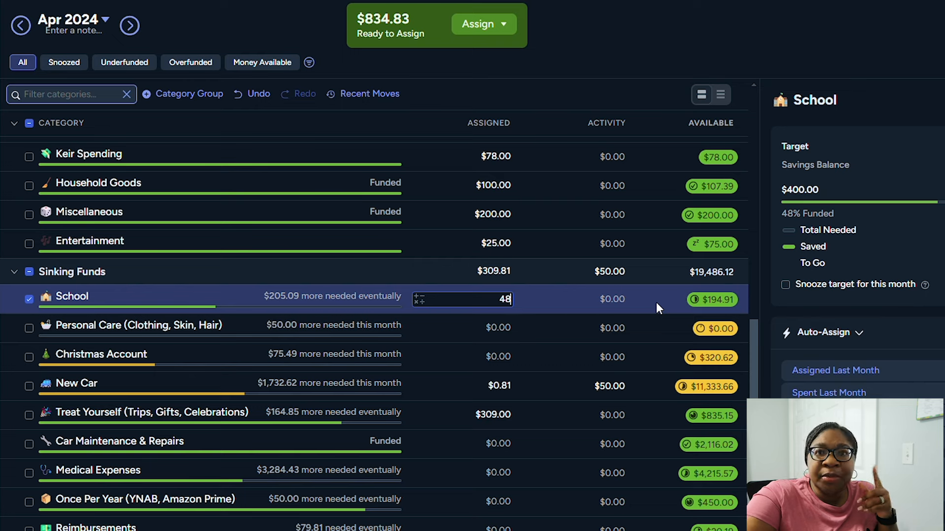
{"action": "key", "text": "BackSpace"}
{"action": "key", "text": "BackSpace"}
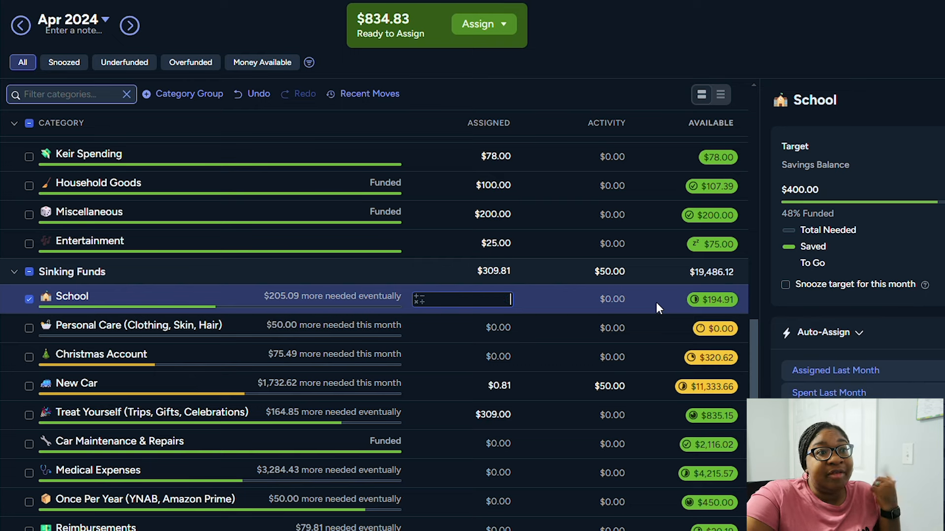
{"action": "type", "text": "205"}
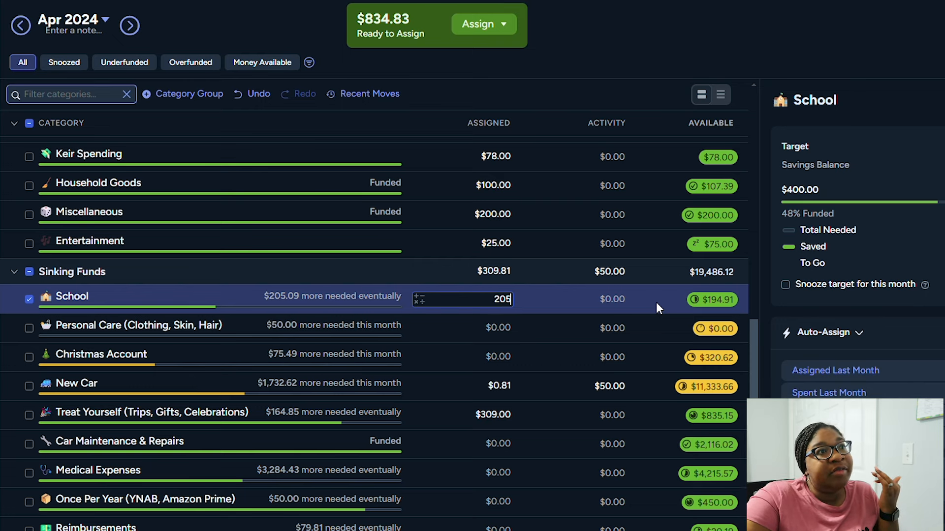
{"action": "type", "text": ".09"}
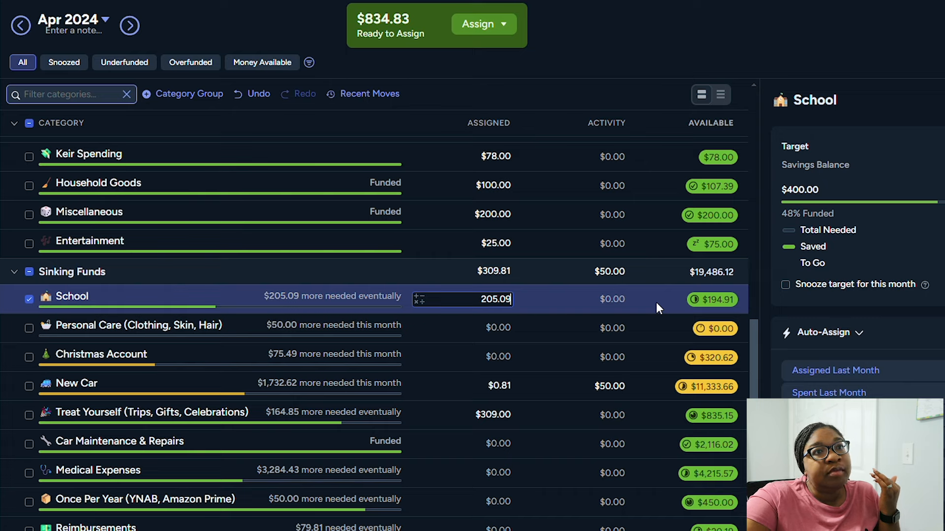
{"action": "key", "text": "Return"}
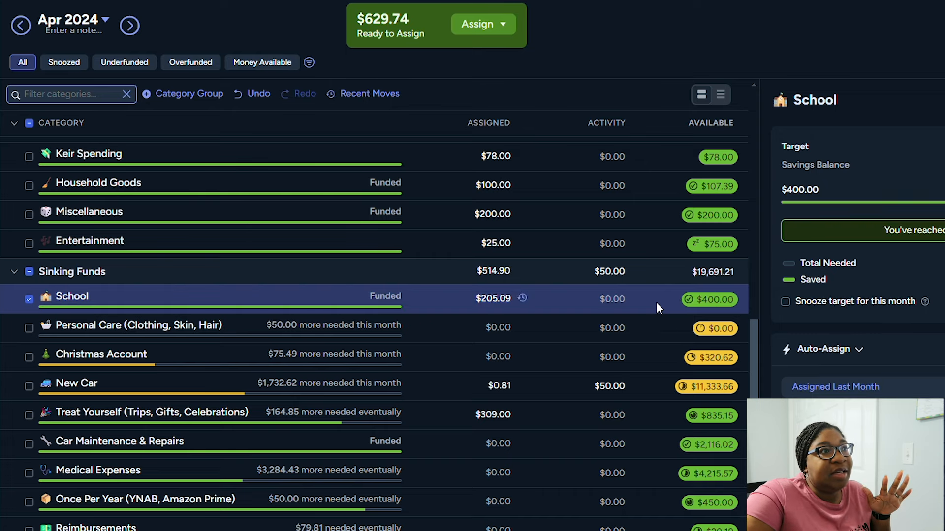
Assign $50 to Personal Care (Clothing, Skin, Hair) and $80 to Christmas Account in the Sinking Funds group
{"action": "left_click", "coordinate": [509, 339]}
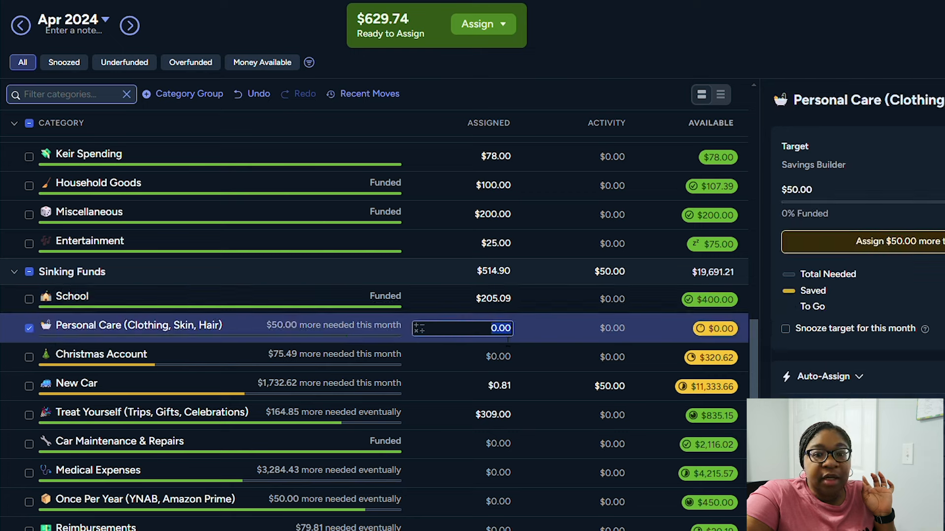
{"action": "type", "text": "50"}
{"action": "key", "text": "Return"}
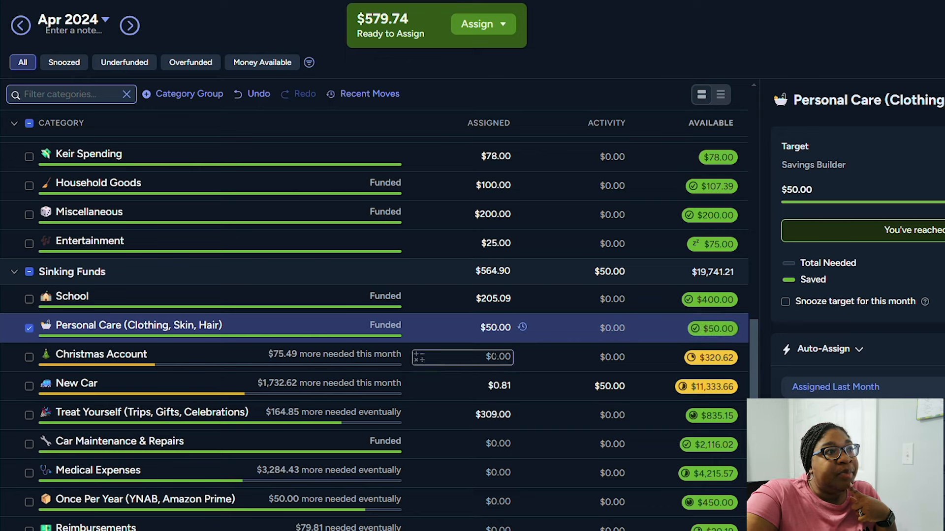
{"action": "left_click", "coordinate": [497, 364]}
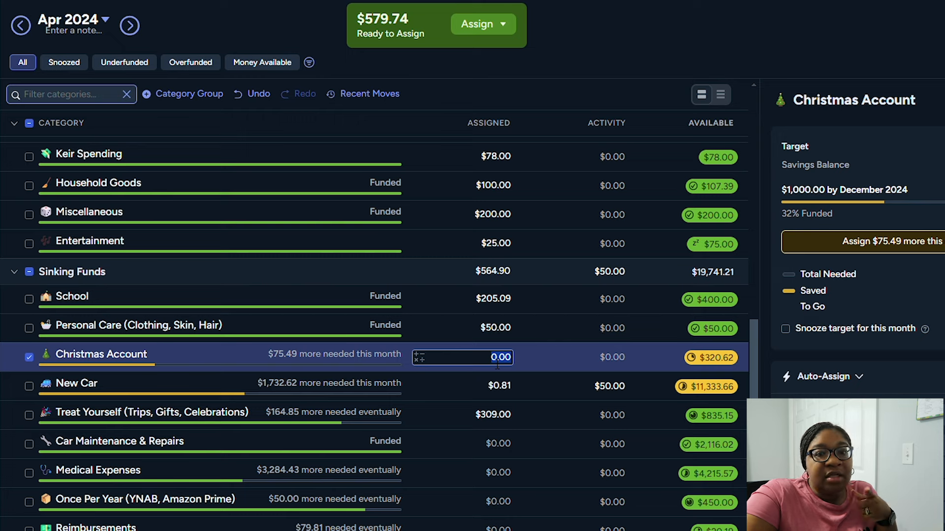
{"action": "type", "text": "80"}
{"action": "key", "text": "Return"}
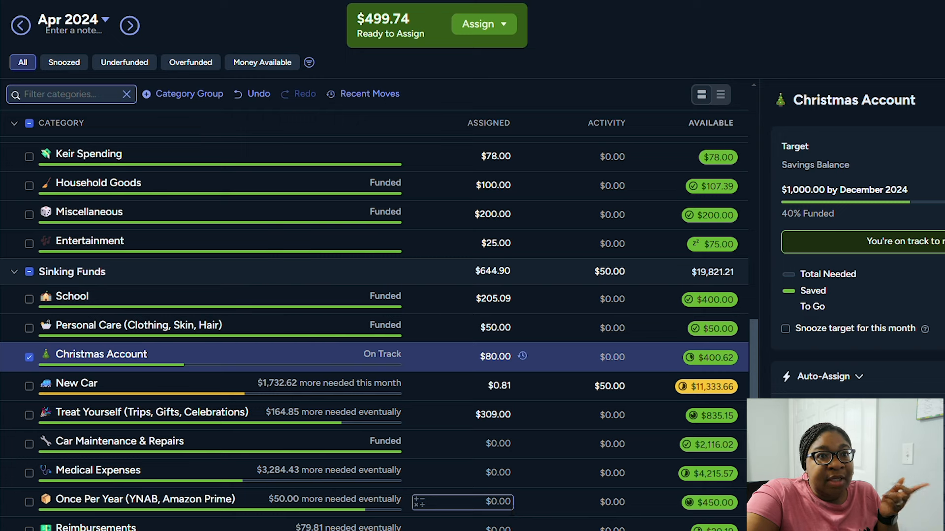
Assign $50 to Once Per Year (YNAB, Amazon Prime) and $200 to Medical Expenses in the Sinking Funds group
{"action": "left_click", "coordinate": [497, 507]}
{"action": "type", "text": "50"}
{"action": "key", "text": "Return"}
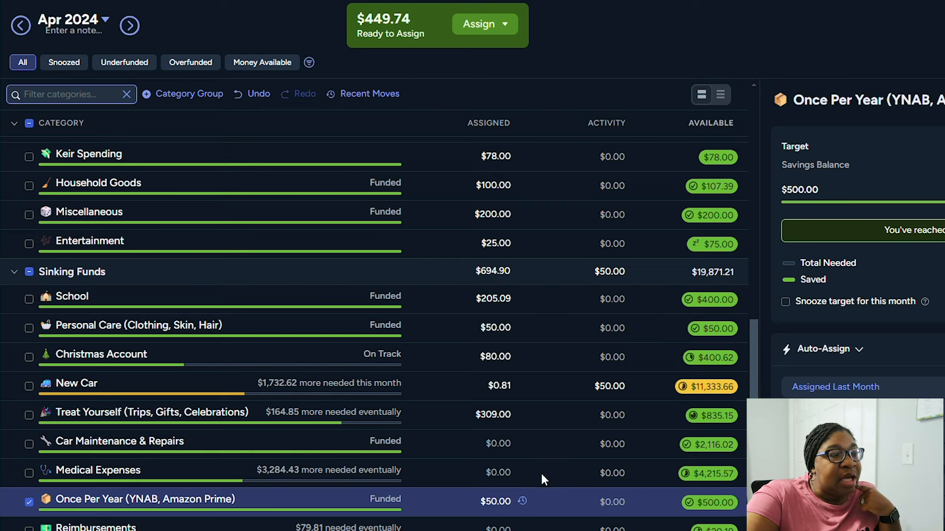
{"action": "left_click", "coordinate": [498, 473]}
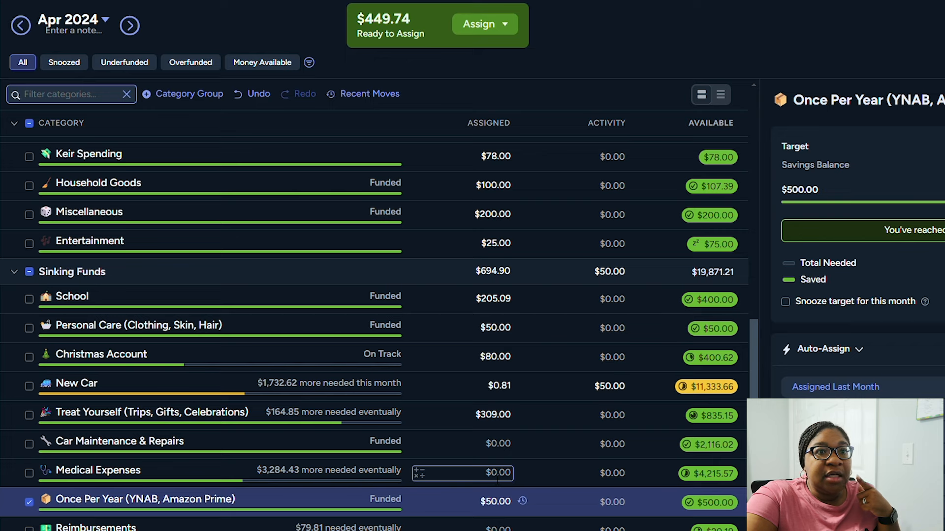
{"action": "left_click", "coordinate": [497, 478]}
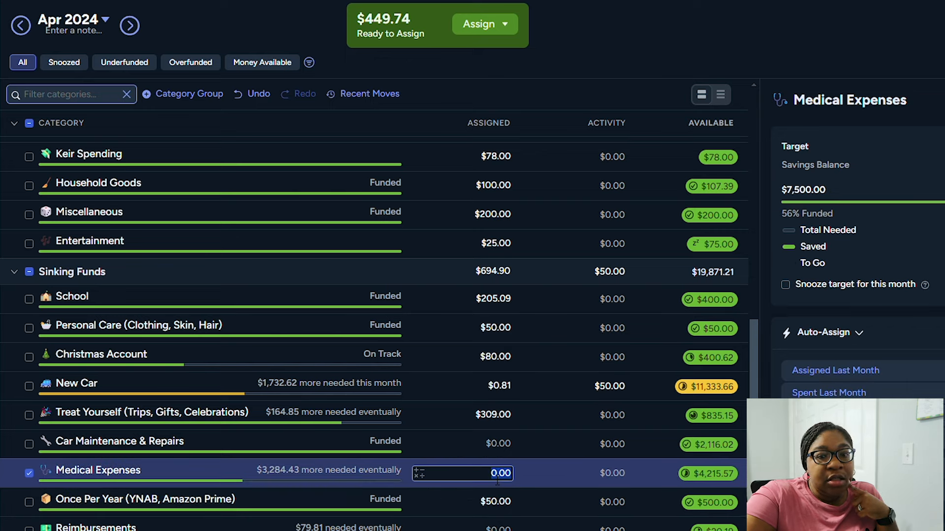
{"action": "type", "text": "200"}
{"action": "key", "text": "Return"}
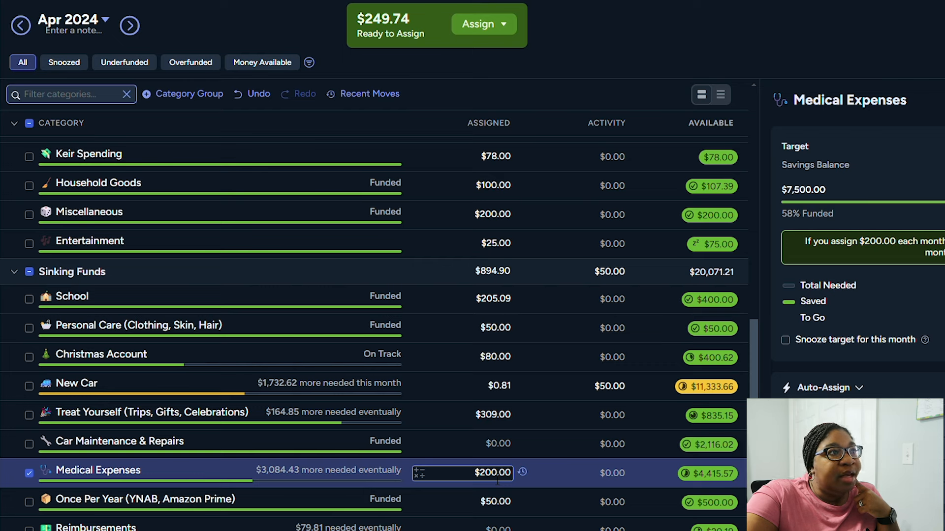
Add the remaining $249.74 to the amount already assigned to Treat Yourself (Trips, Gifts, Celebrations)
{"action": "left_click", "coordinate": [493, 412]}
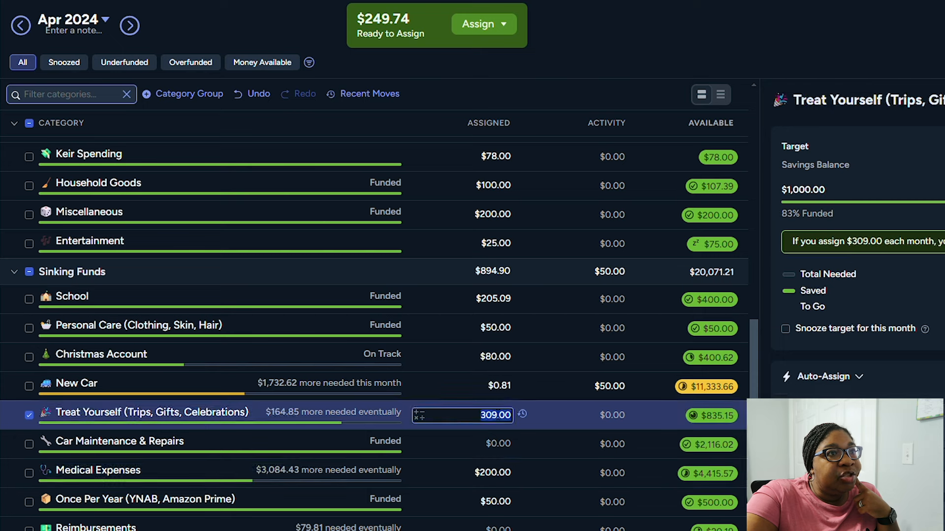
{"action": "type", "text": "+"}
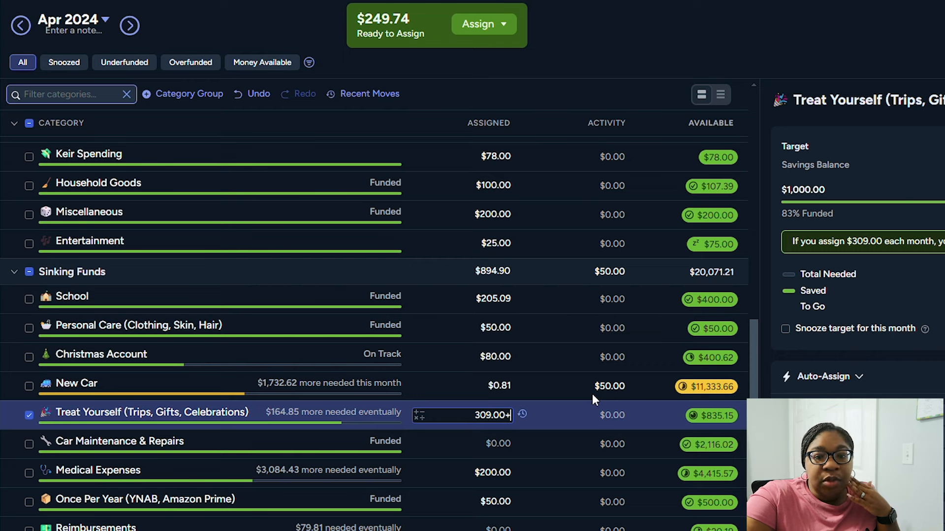
{"action": "type", "text": "249.74"}
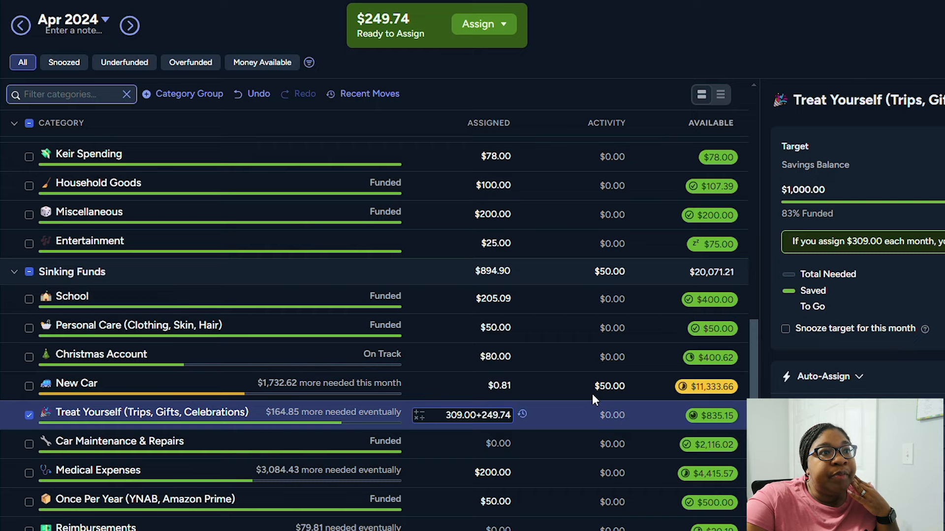
{"action": "key", "text": "Return"}
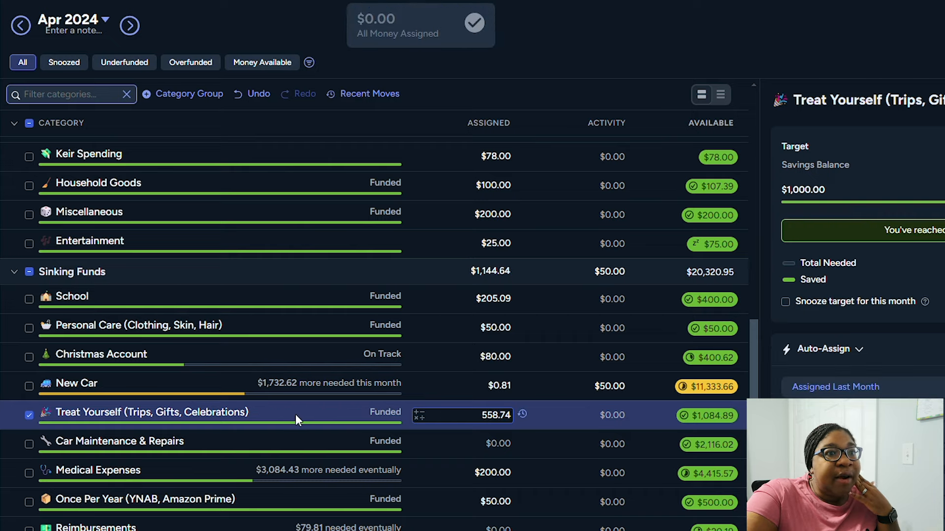
{"action": "scroll", "coordinate": [295, 414], "scroll_direction": "up", "scroll_amount": 5}
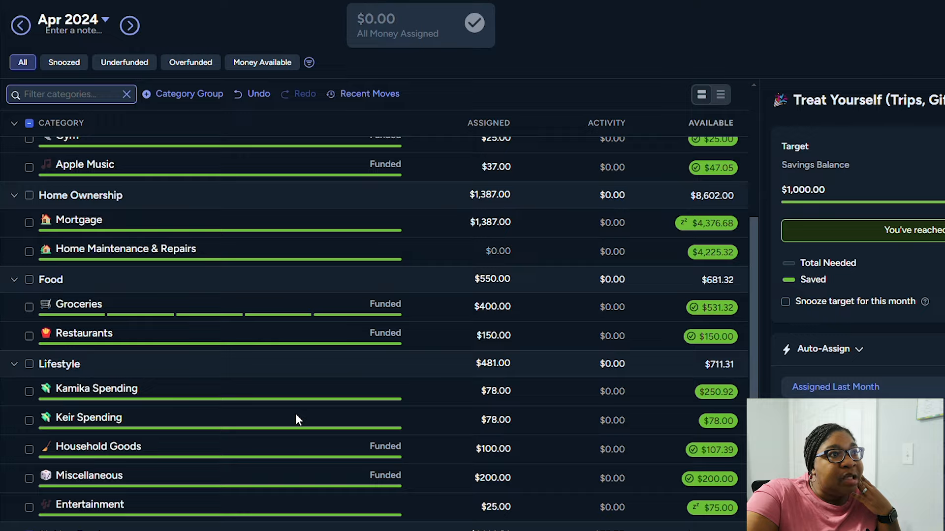
{"action": "scroll", "coordinate": [296, 419], "scroll_direction": "up", "scroll_amount": 6}
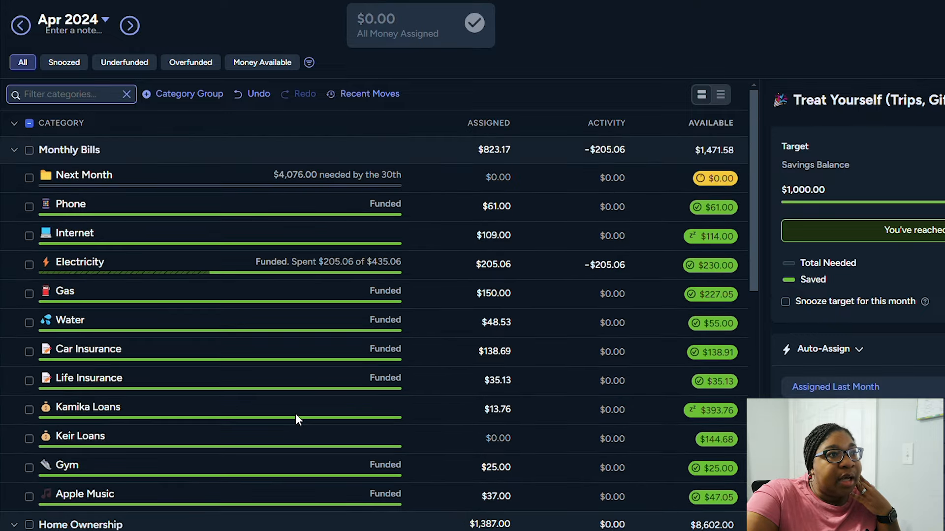
{"action": "scroll", "coordinate": [295, 416], "scroll_direction": "down", "scroll_amount": 1}
{"action": "scroll", "coordinate": [296, 416], "scroll_direction": "up", "scroll_amount": 1}
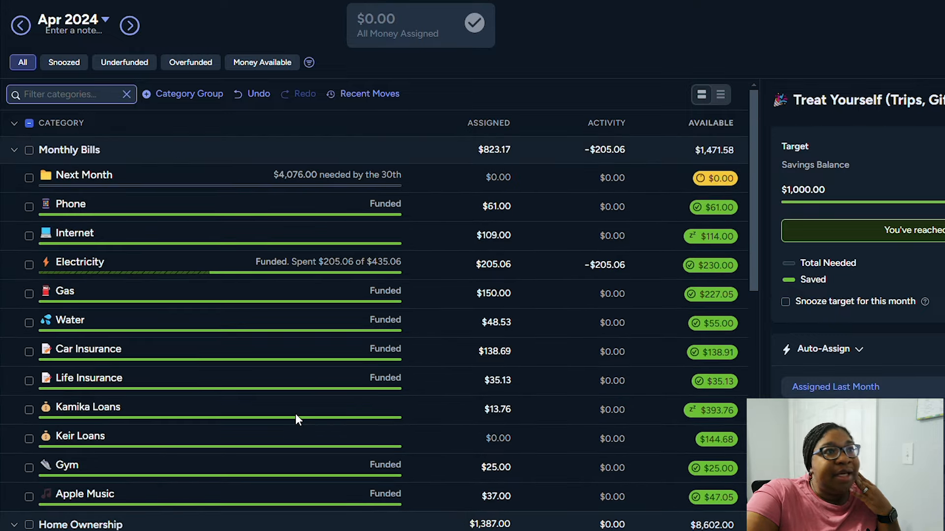
{"action": "scroll", "coordinate": [295, 415], "scroll_direction": "down", "scroll_amount": 2}
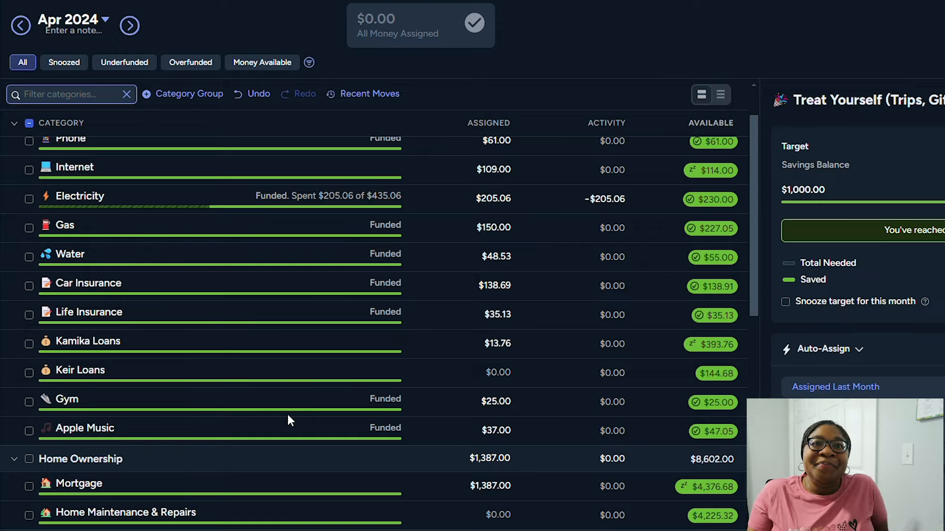